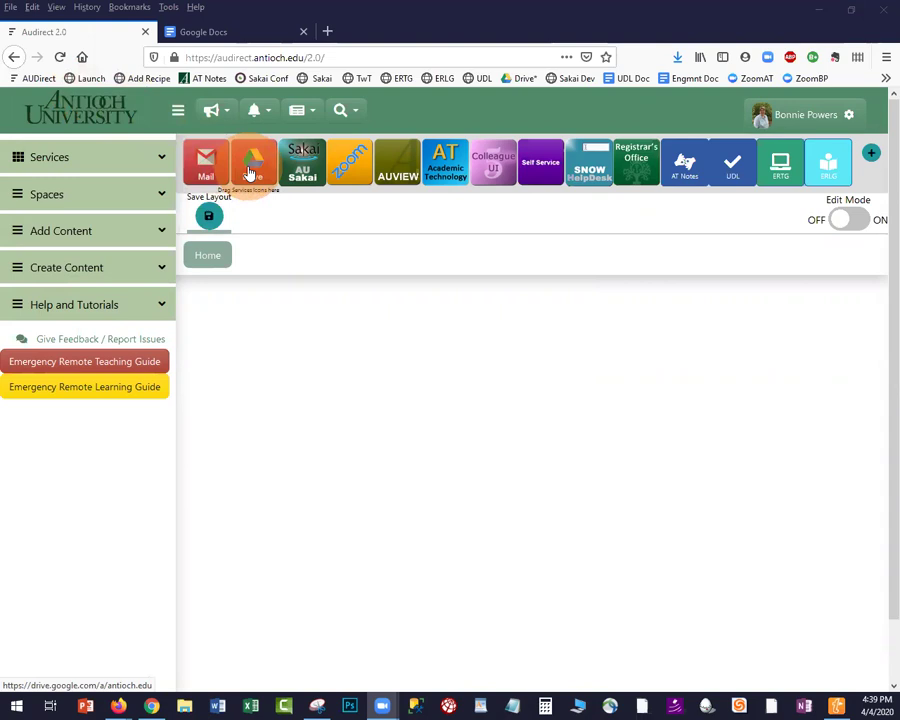
Open Google Drive in a new tab from the AUDirect portal's Drive tile
left_click(251, 174)
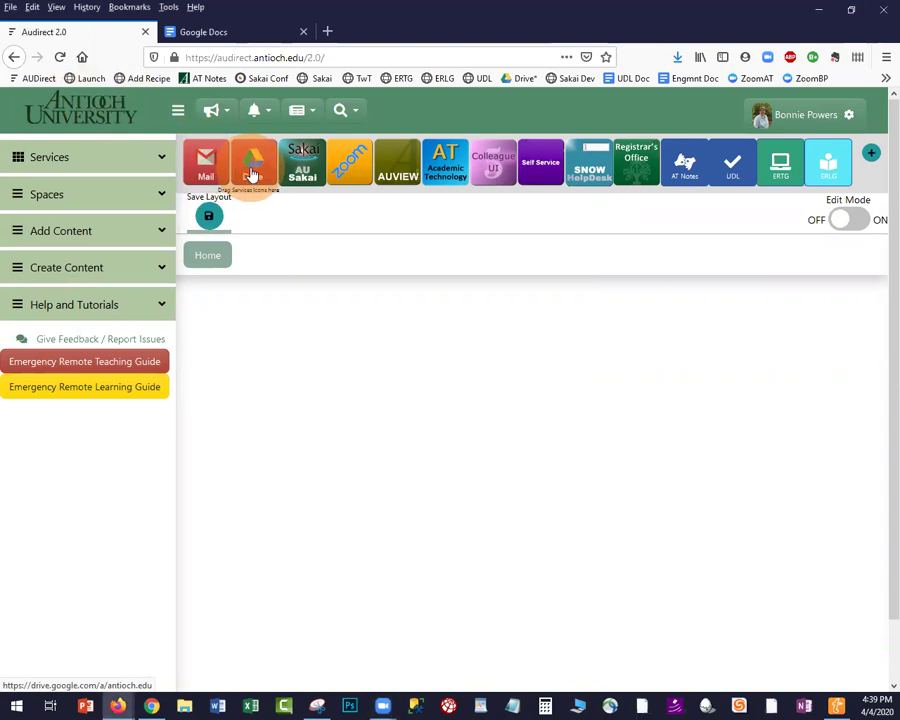
left_click(257, 174)
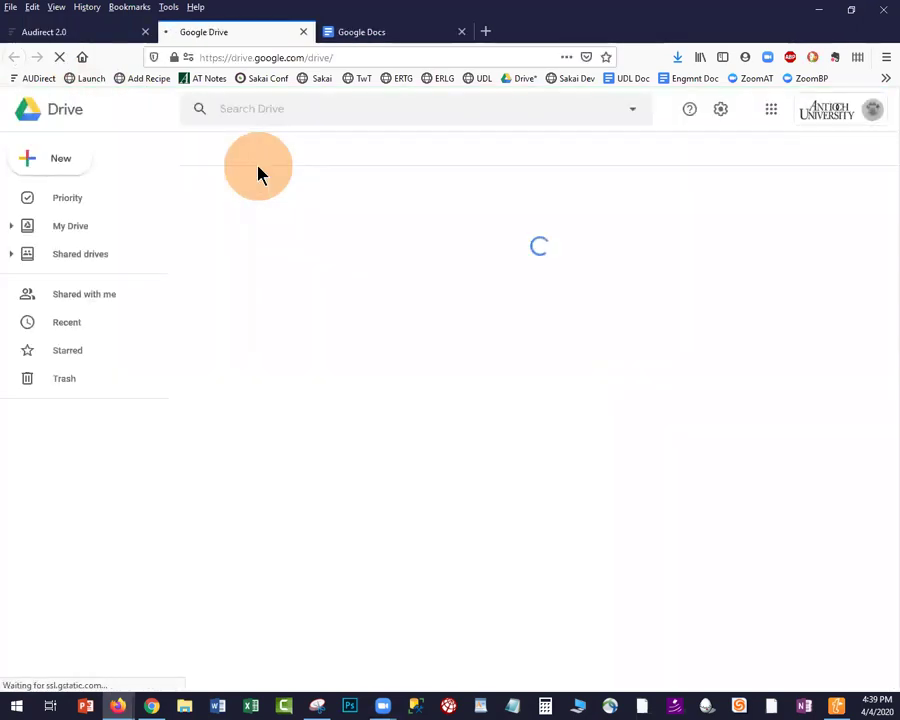
Create a new blank Google Docs document from Drive's New menu
left_click(57, 160)
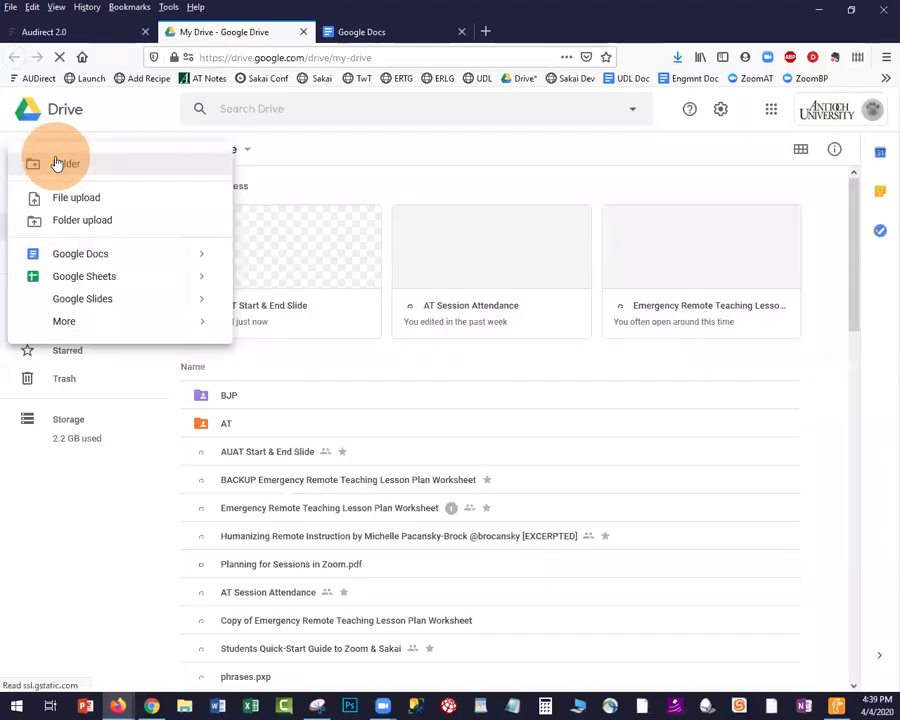
left_click(76, 262)
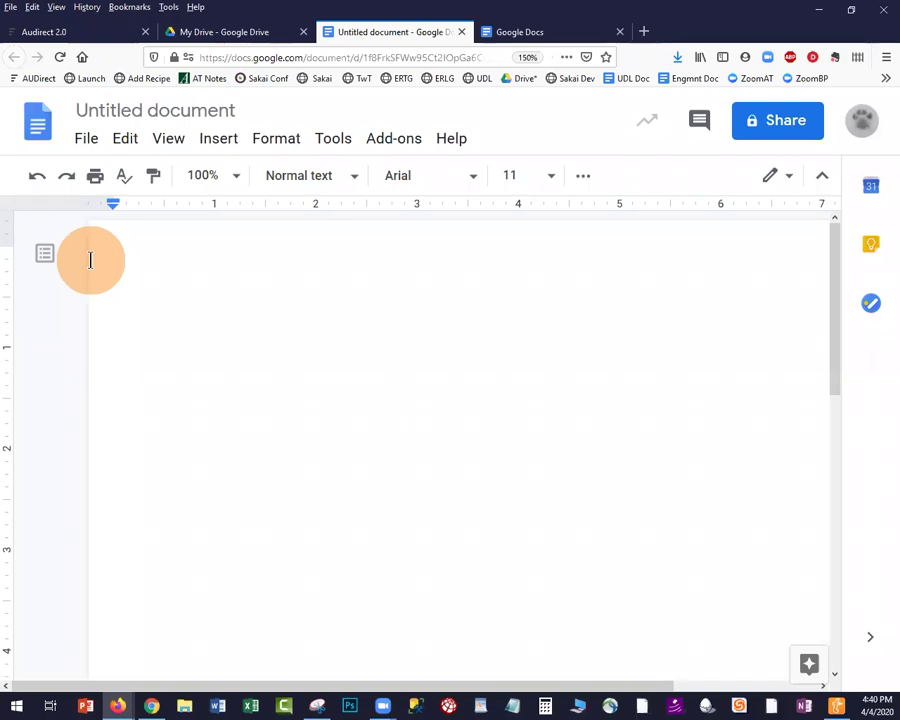
Add the title 'Shared Google Doc for Using in Class' as Heading 1 with a new line below
type("Shared Goog")
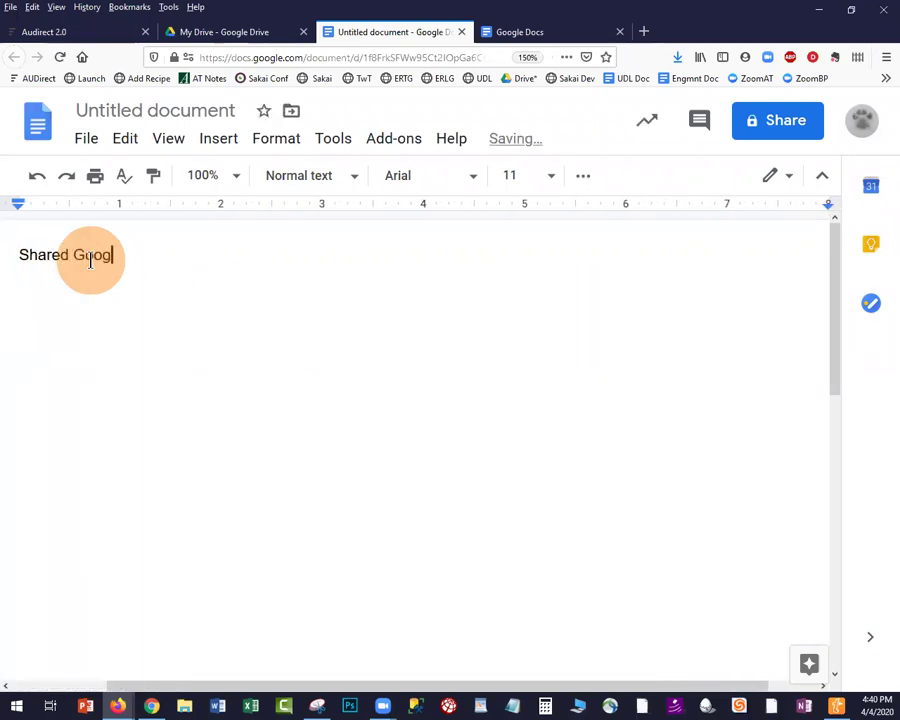
type("le Doc for Usi")
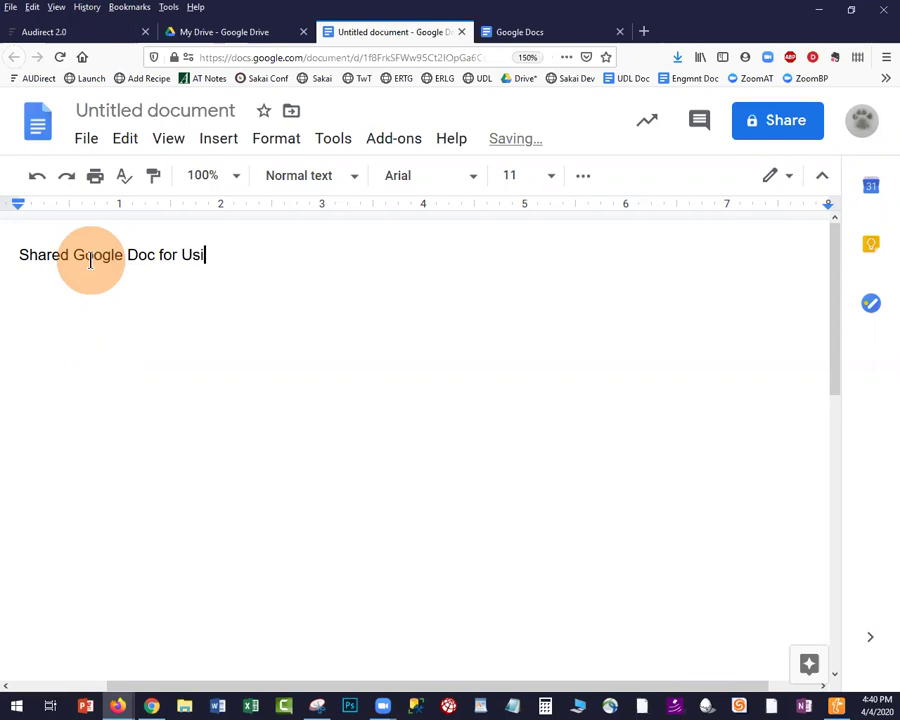
type("ng in Class")
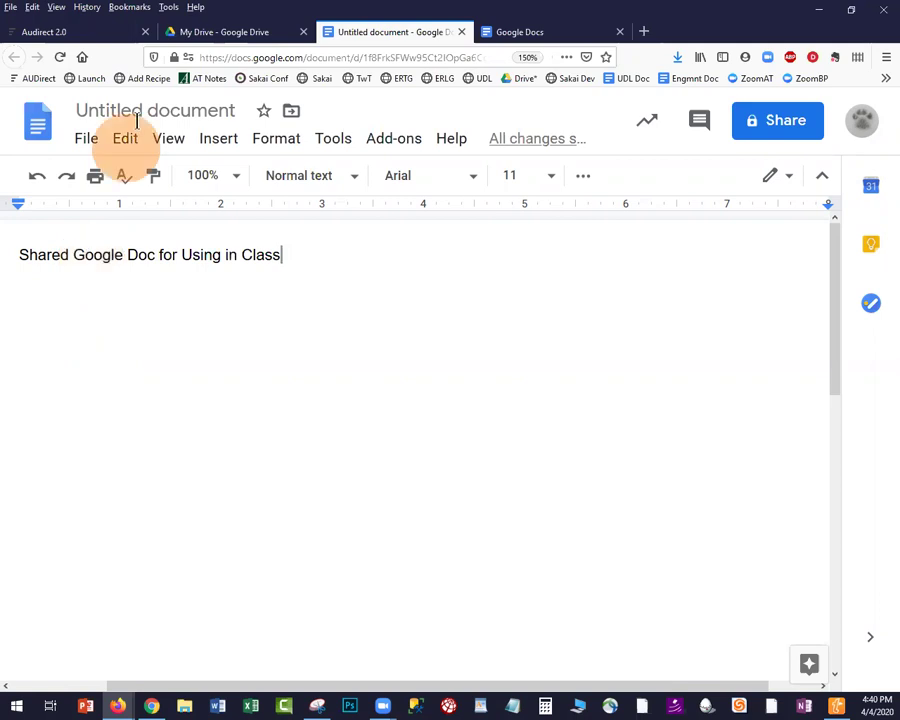
left_click_drag(312, 243, 16, 253)
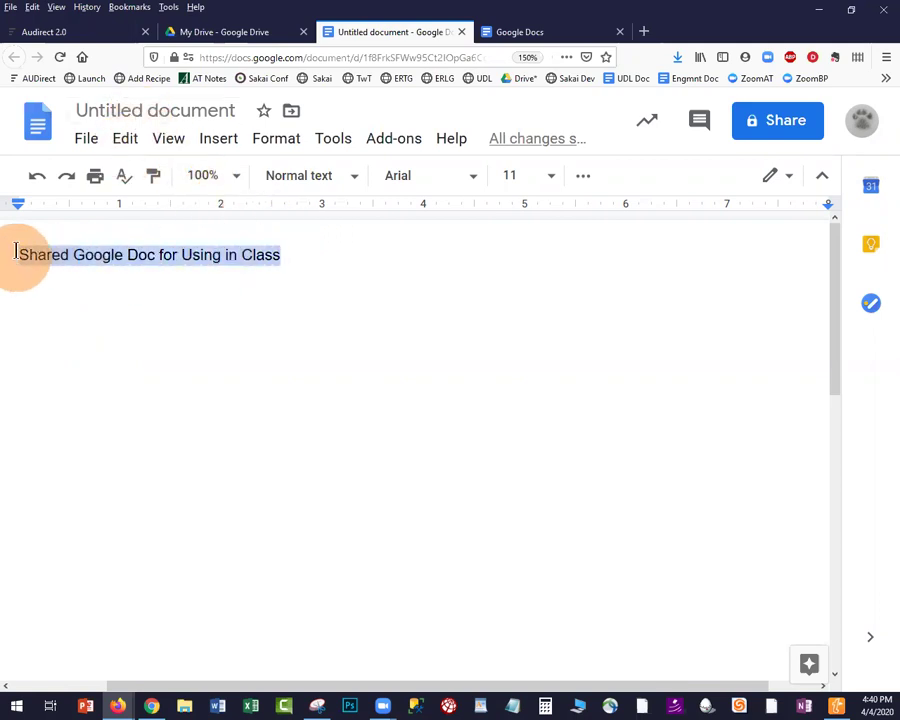
left_click(290, 175)
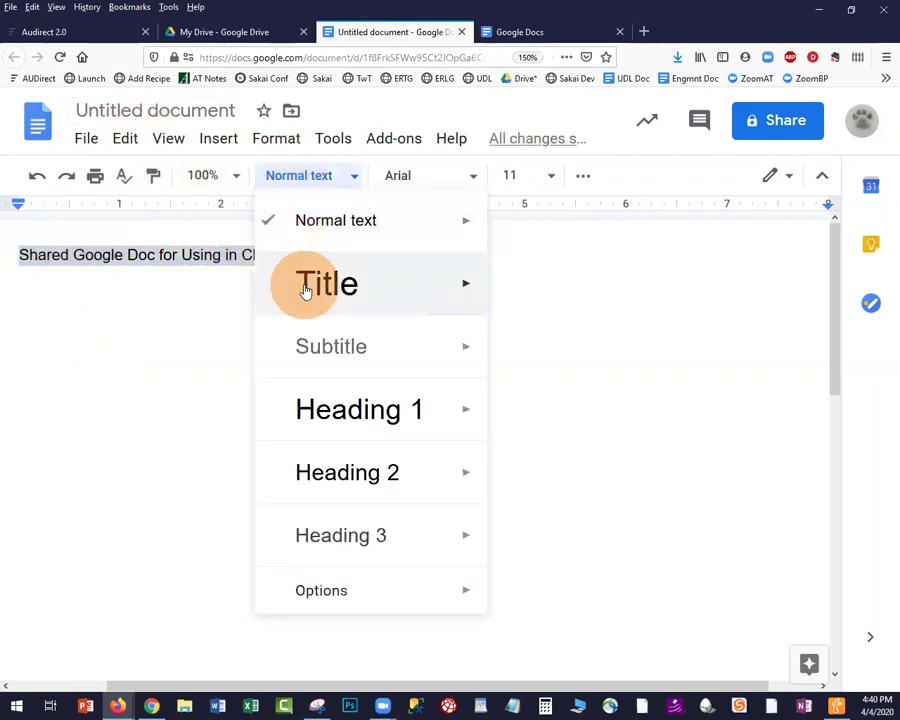
left_click(331, 424)
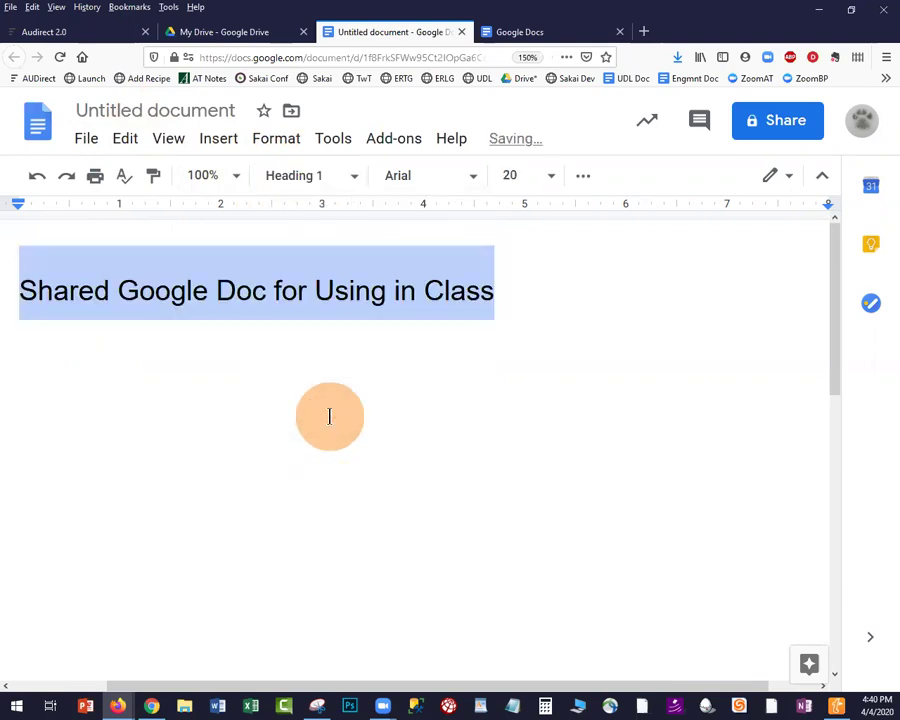
left_click(506, 289)
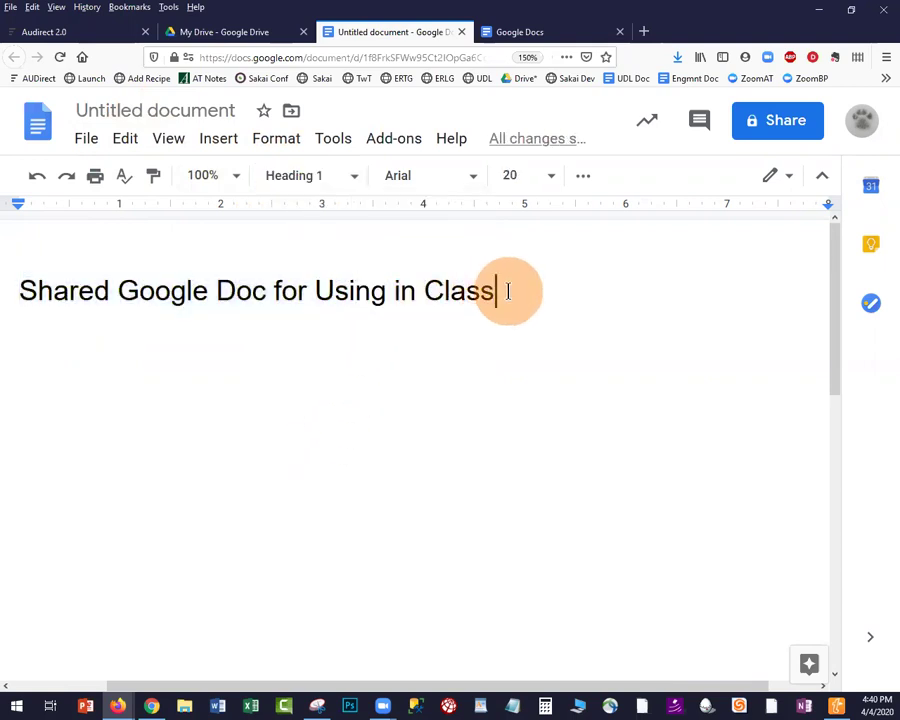
key("Return")
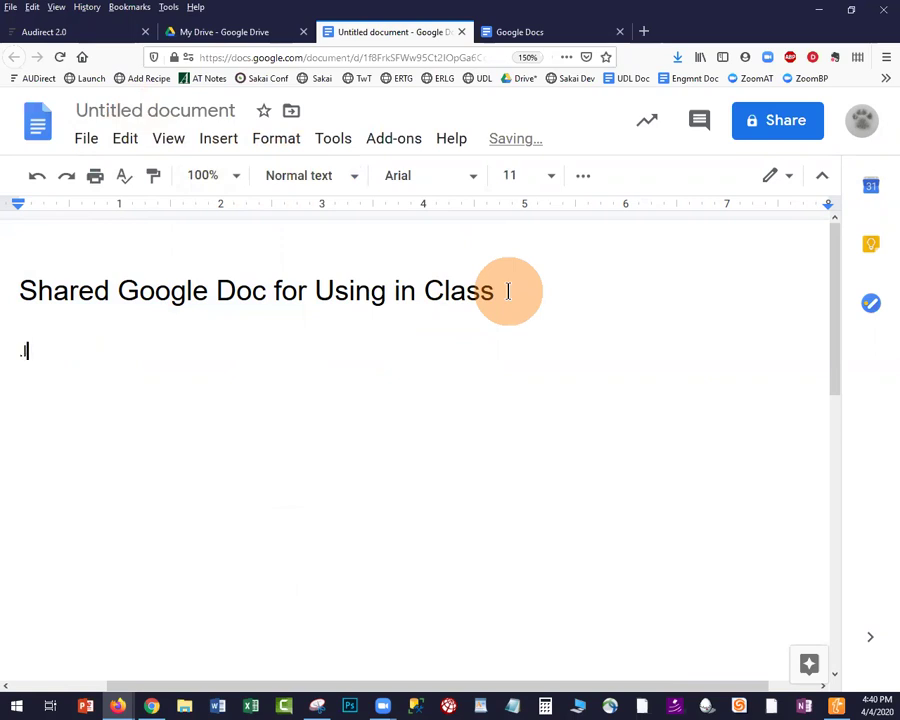
Generate lorem ipsum text with .lipsum and delete the third placeholder paragraph
type(".lipsu")
type("m")
key("Left")
key("Left")
key("Left")
key("Left")
key("Left")
key("Left")
key("shift+Left")
type(".")
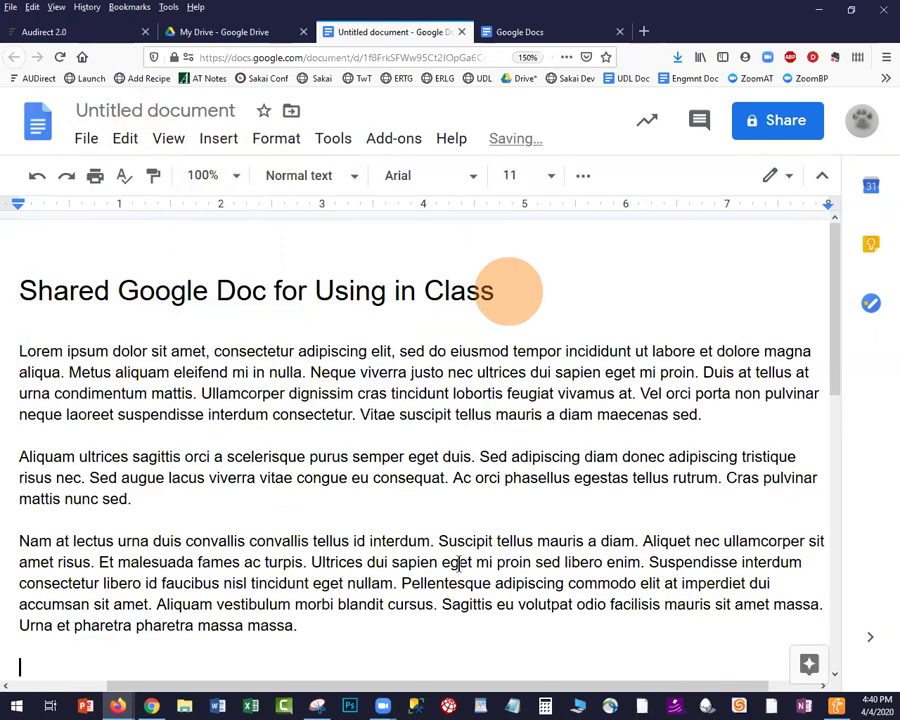
left_click_drag(320, 620, 16, 522)
key("BackSpace")
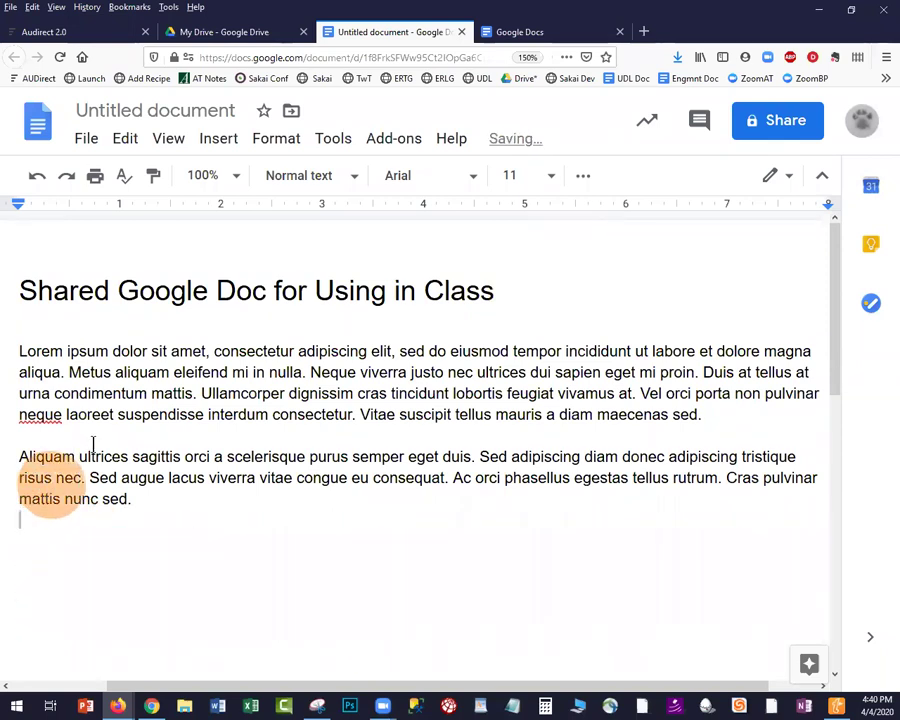
scroll(94, 436, "down", 2)
Type note lines for Breakout Rooms 1, 2 and 3 below the placeholder text
key("Return")
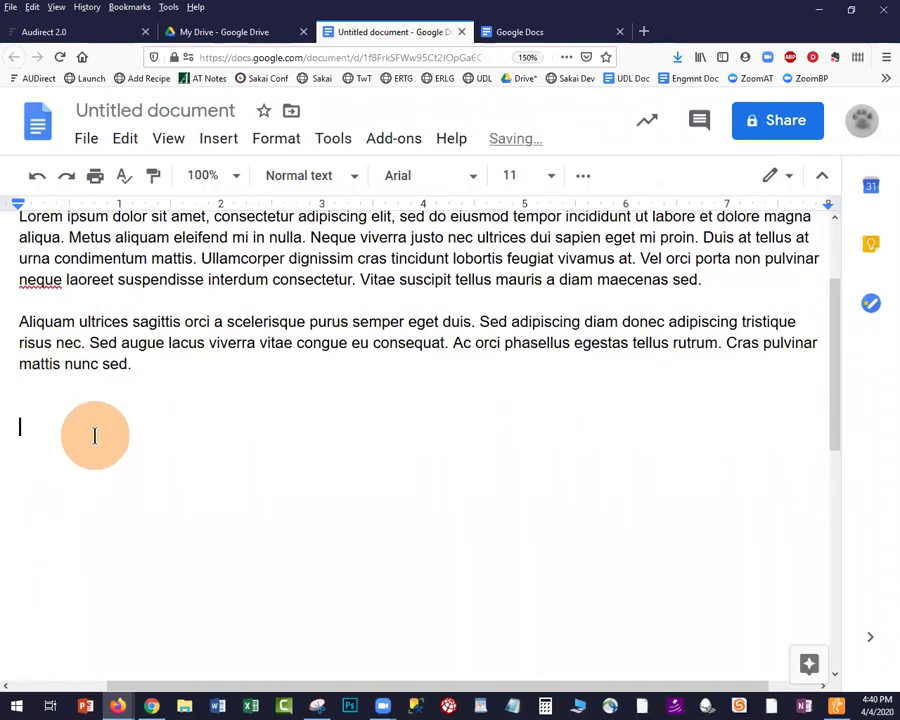
type("Brea")
key("BackSpace")
key("BackSpace")
key("BackSpace")
key("BackSpace")
type("Note Breakout ROom 1   ")
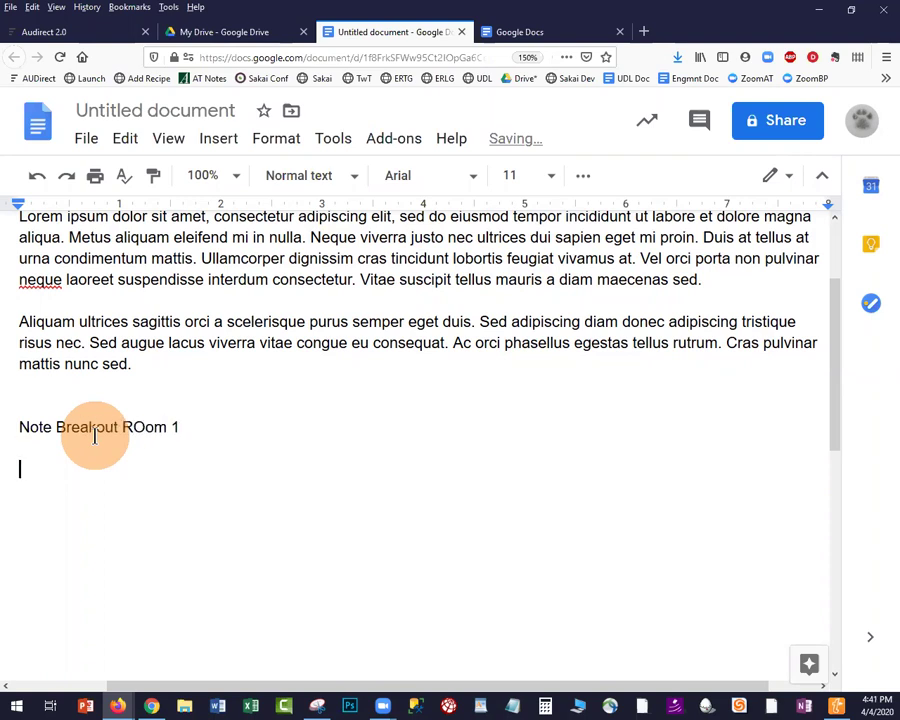
type("NBotes Bre")
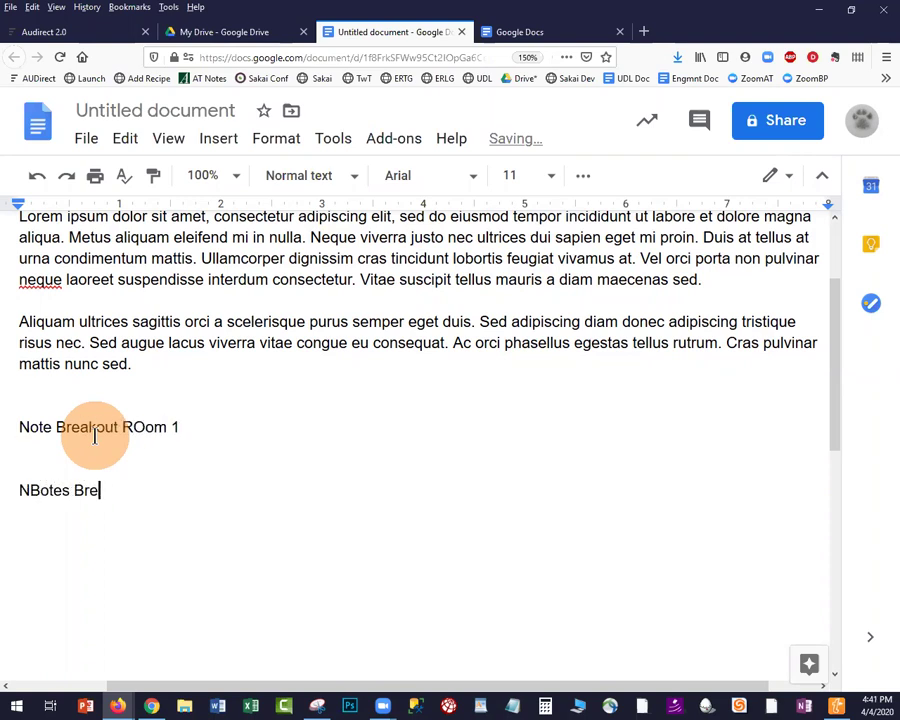
type("akout Rooom ")
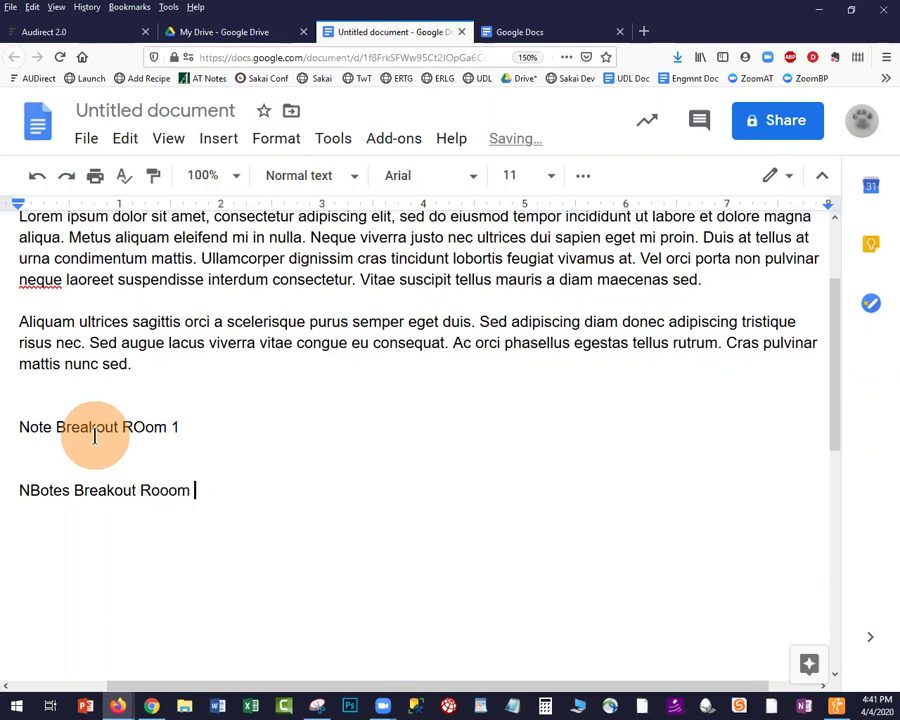
type("2   Not")
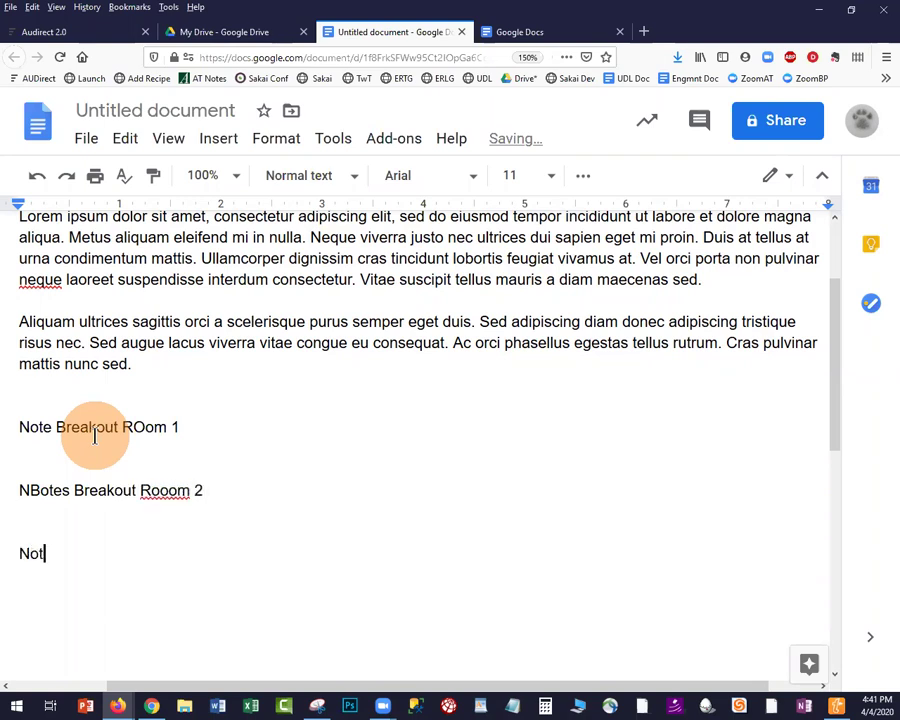
type("es Breakout R")
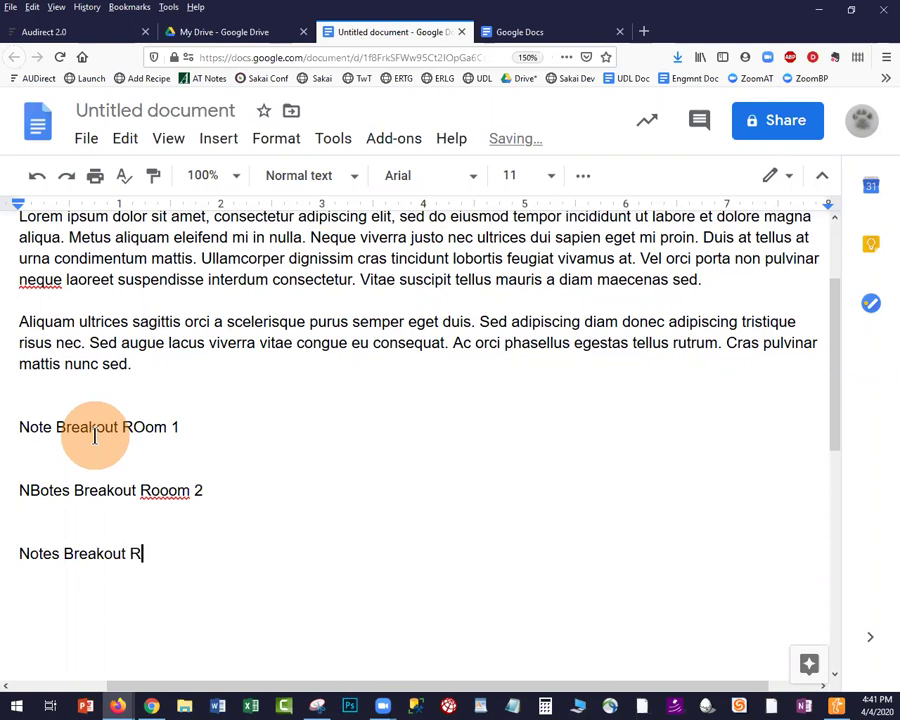
type("oom 3")
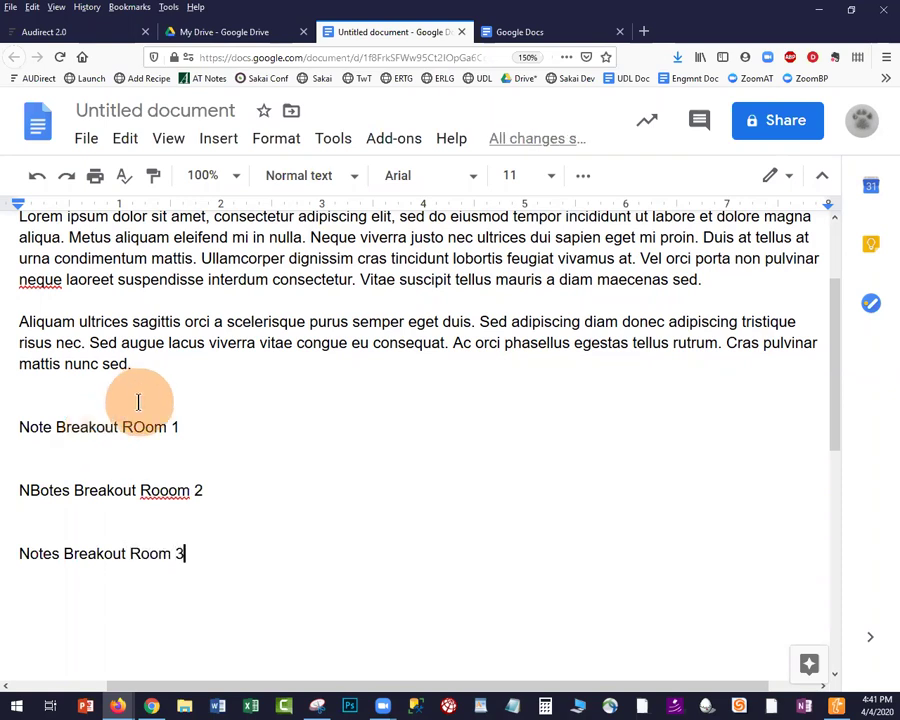
Correct the misspellings 'ROom' and 'Rooom' to 'Room' in the first two lines
left_click(145, 430)
key("BackSpace")
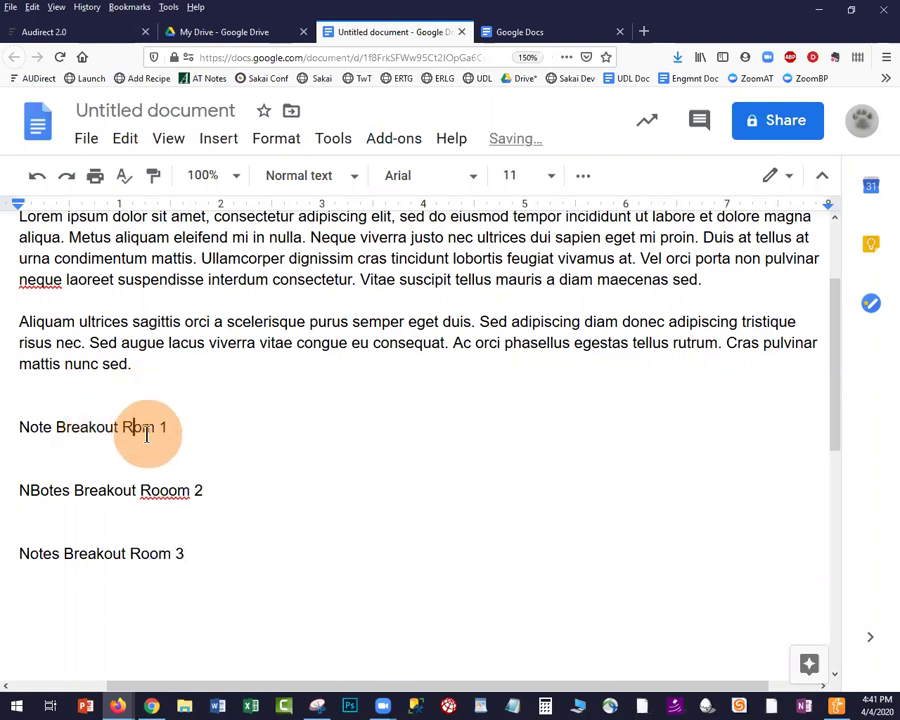
type("o")
left_click(152, 492)
key("Delete")
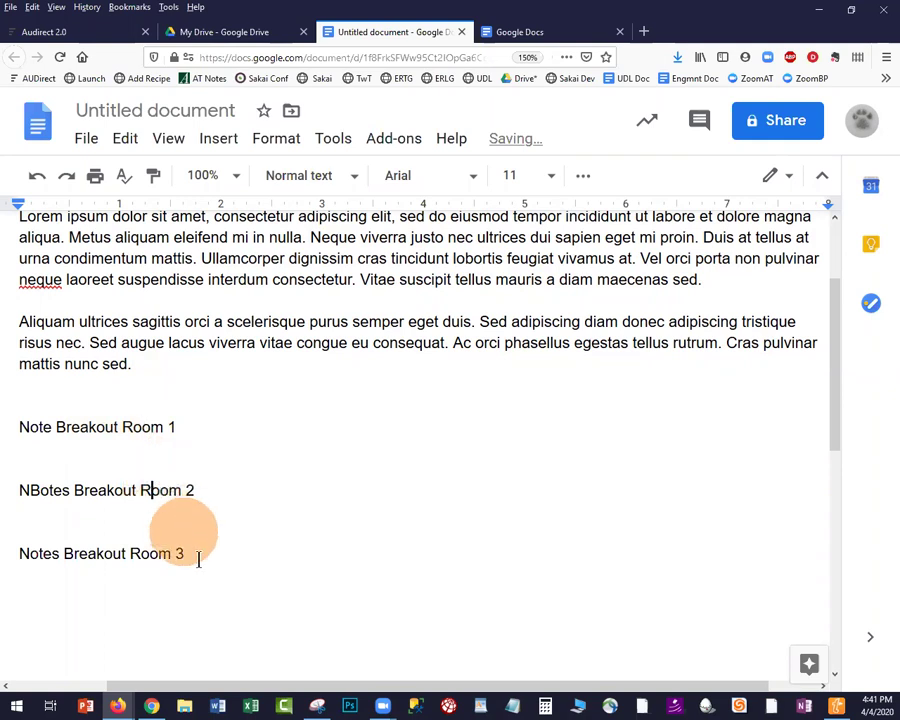
Add the line 'List your questions here:' after the Room 3 line
left_click(211, 553)
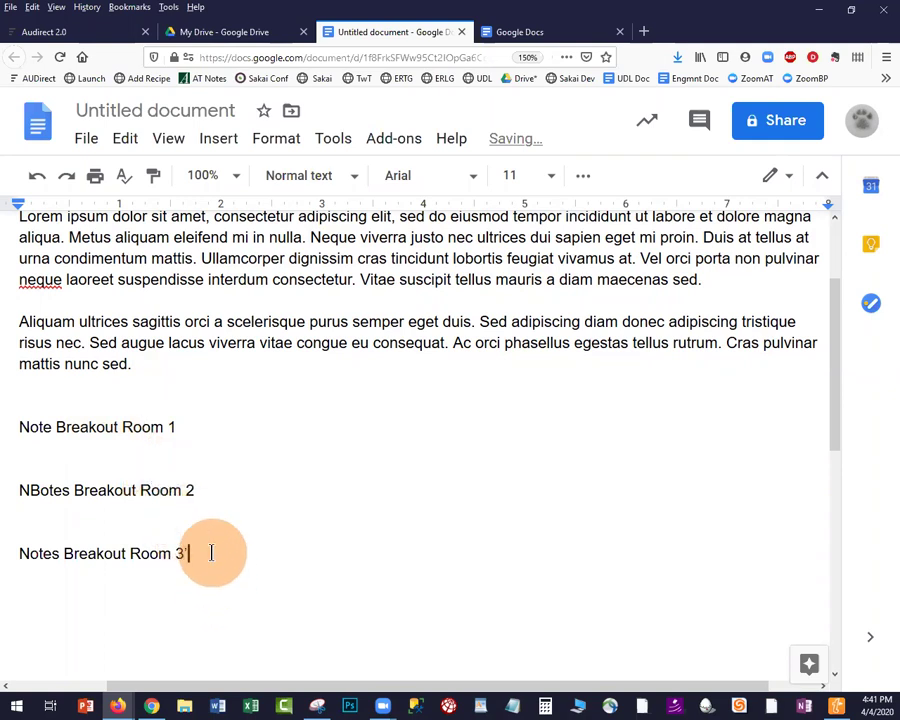
key("Return")
key("Return")
key("Return")
key("Return")
type("List your questions ")
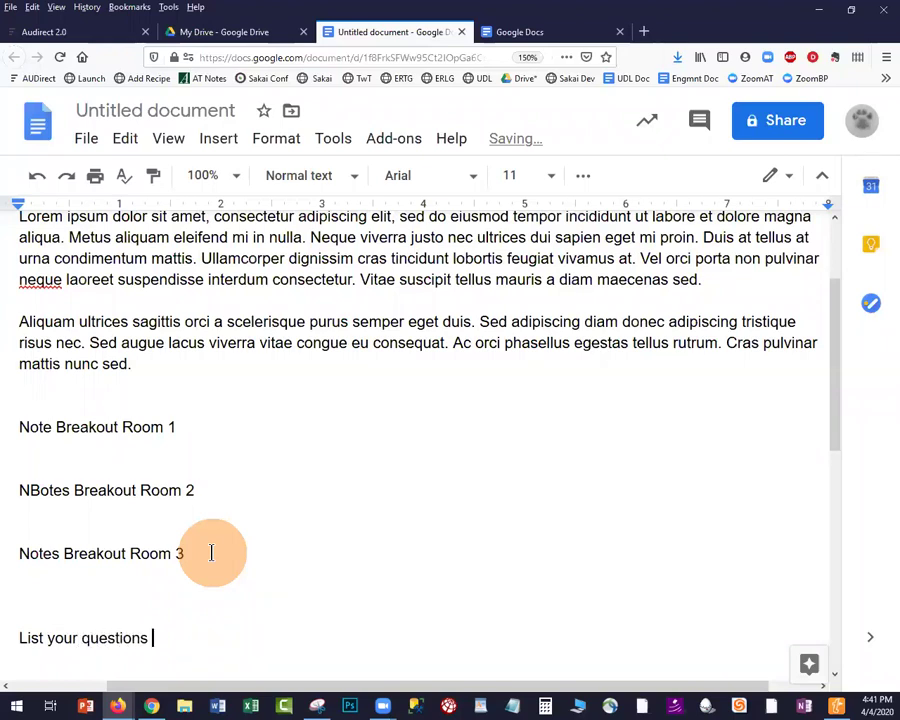
type("here:")
Turn the lines below the questions prompt into a bulleted list
left_click(585, 178)
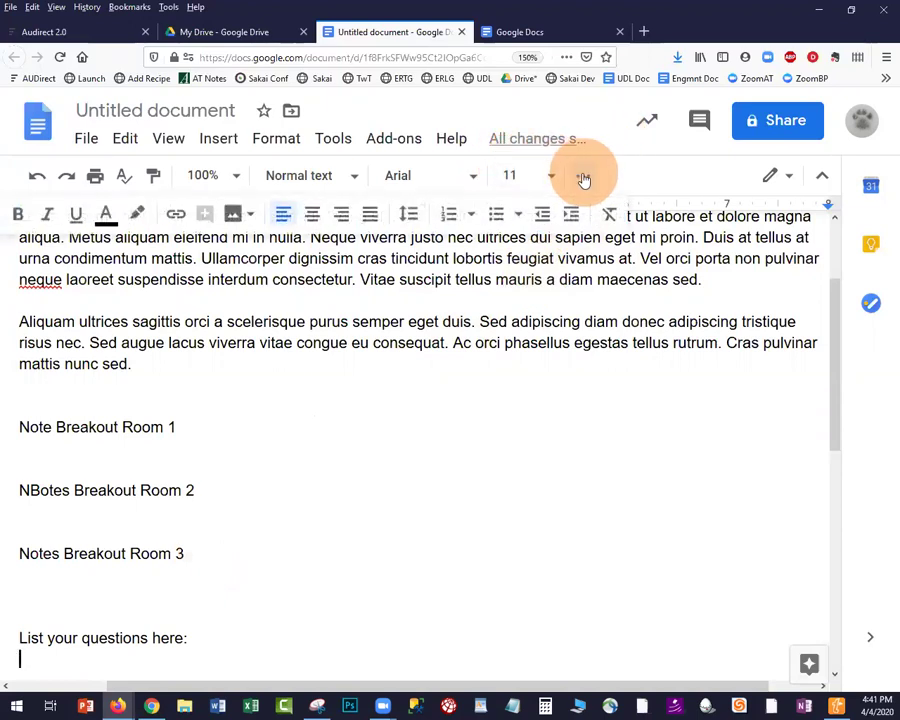
left_click(495, 217)
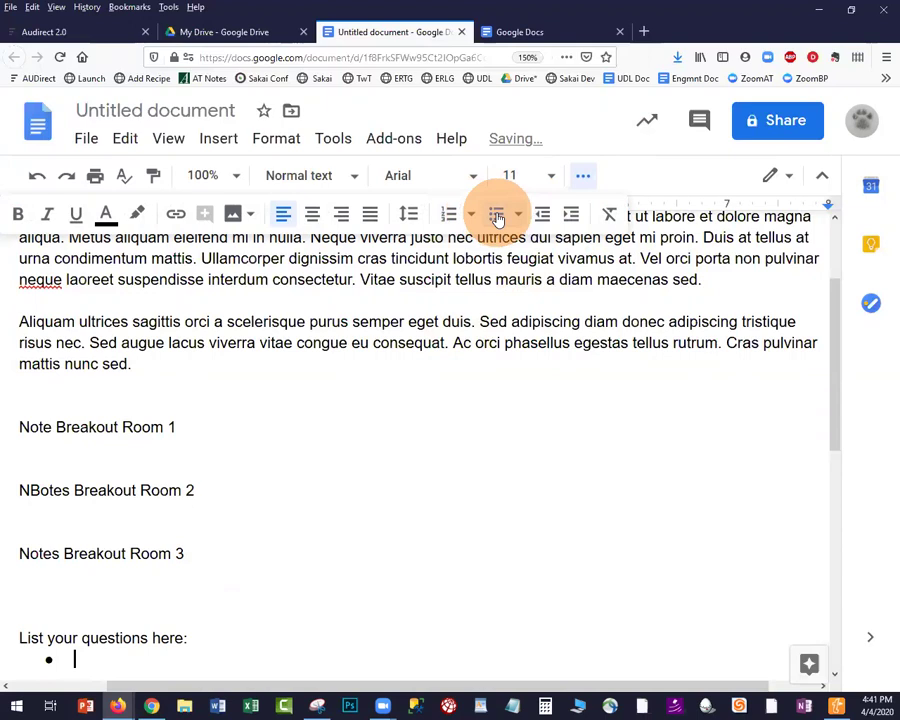
key("Return")
key("Return")
key("Return")
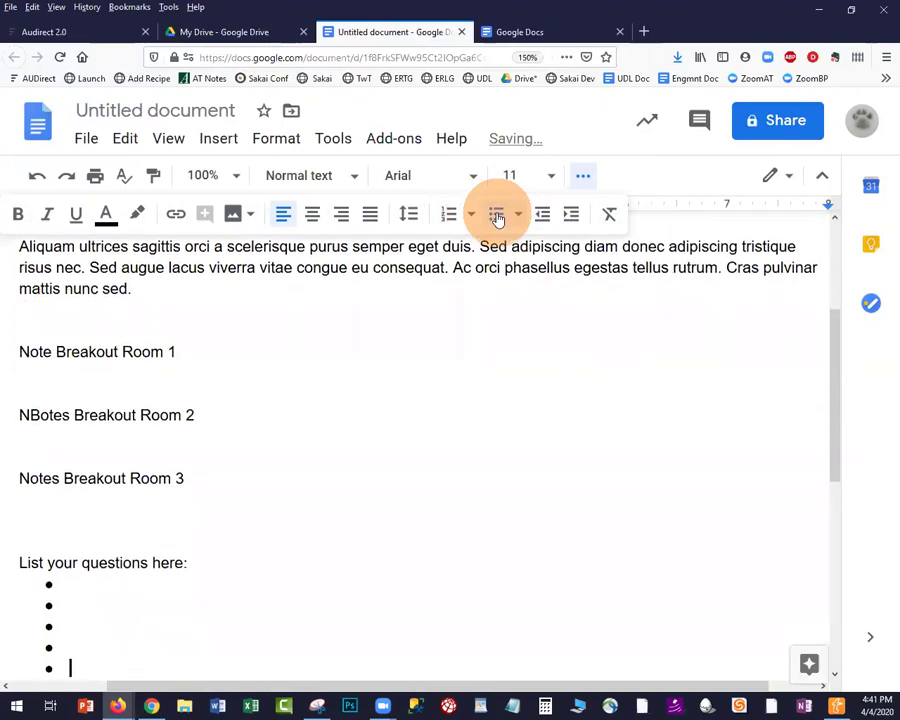
Remove the stray B so the line reads 'Notes Breakout Room 2'
scroll(396, 420, "up", 5)
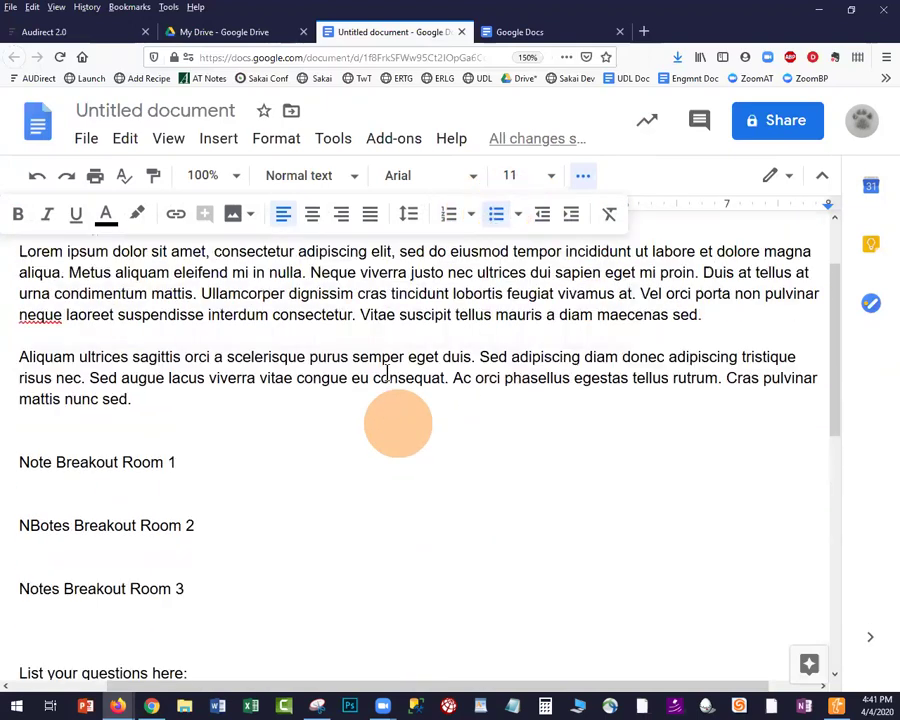
left_click(44, 624)
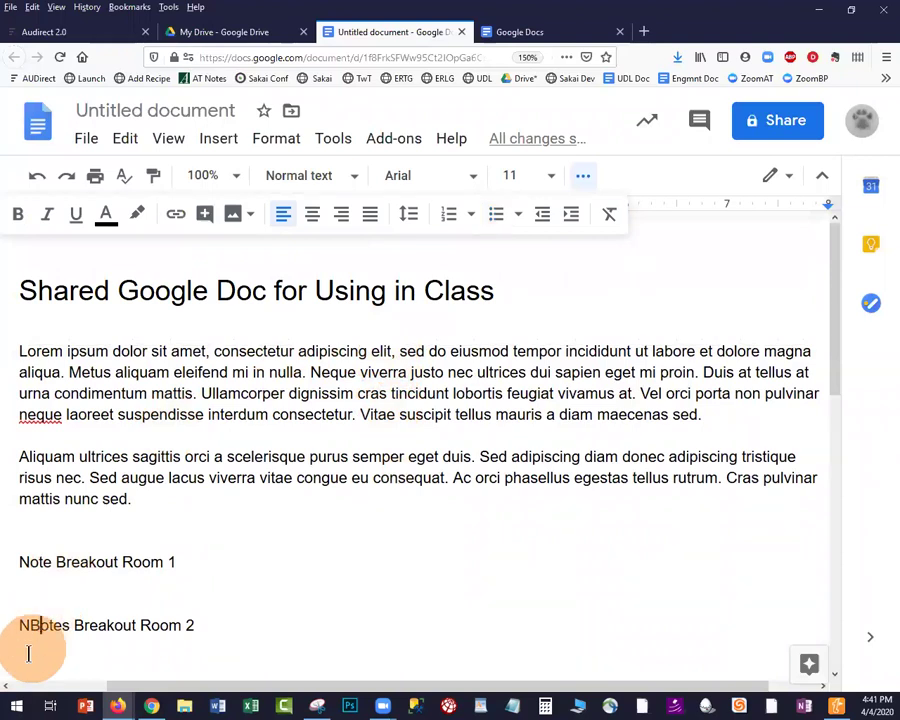
key("BackSpace")
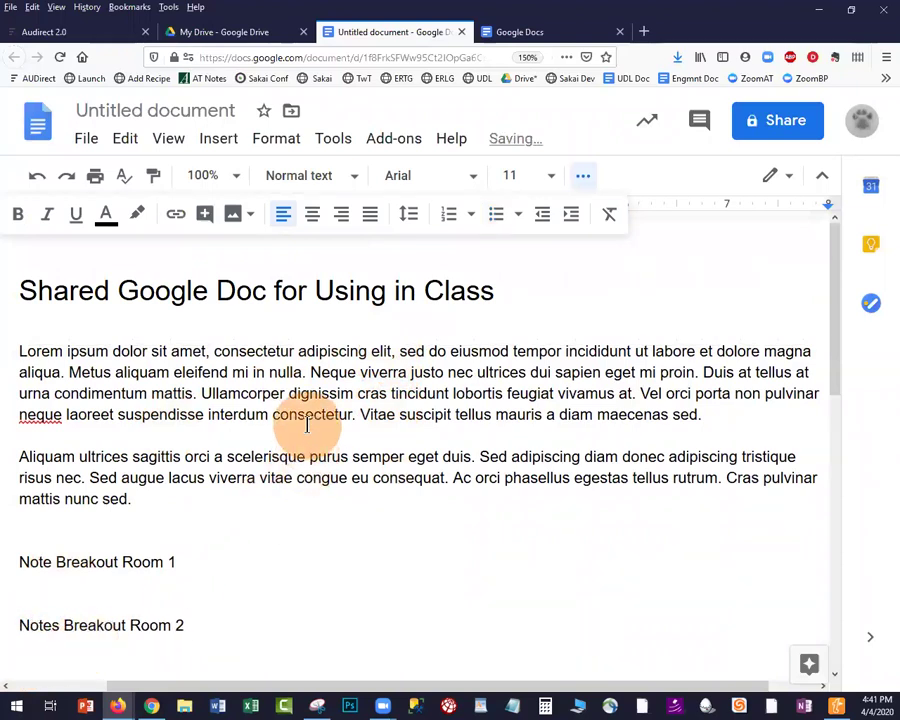
Rename the document to 'ED-1234 4/6 Class Notes' in the Share prompt and save
left_click(771, 131)
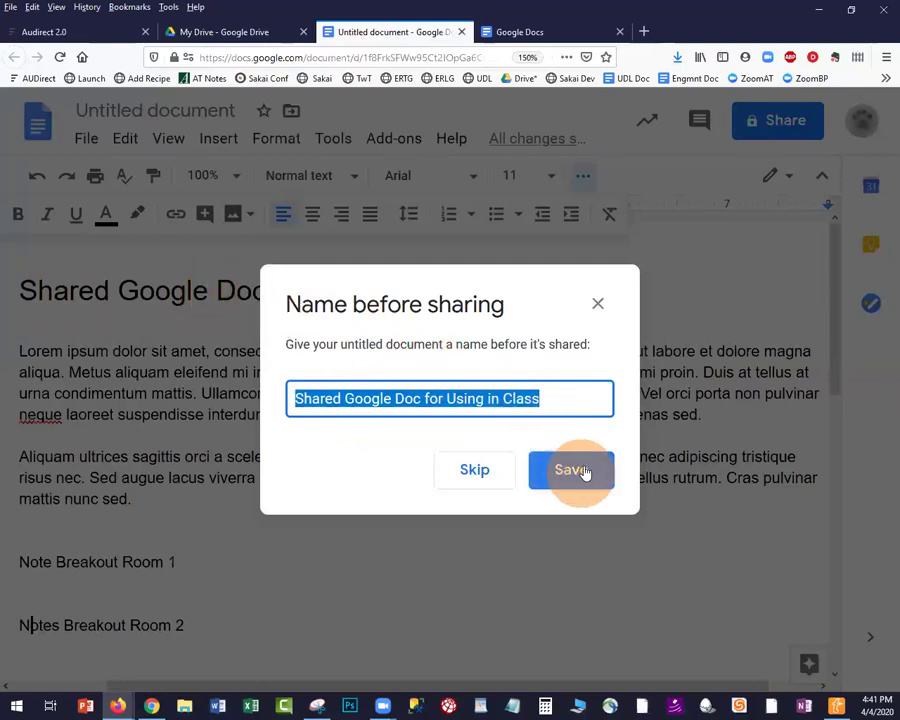
left_click(540, 397)
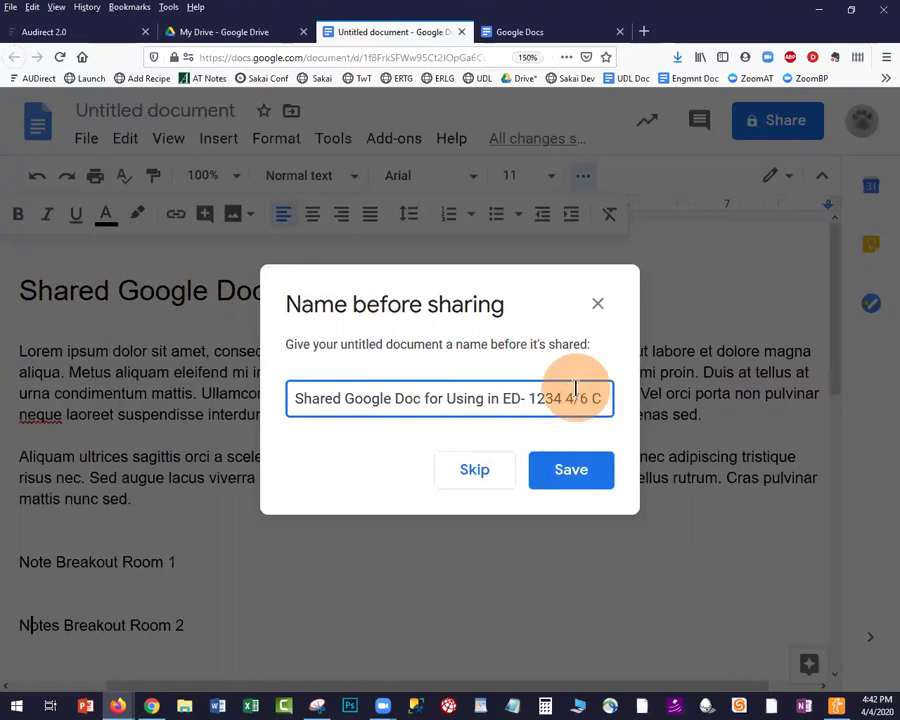
type("ass Note")
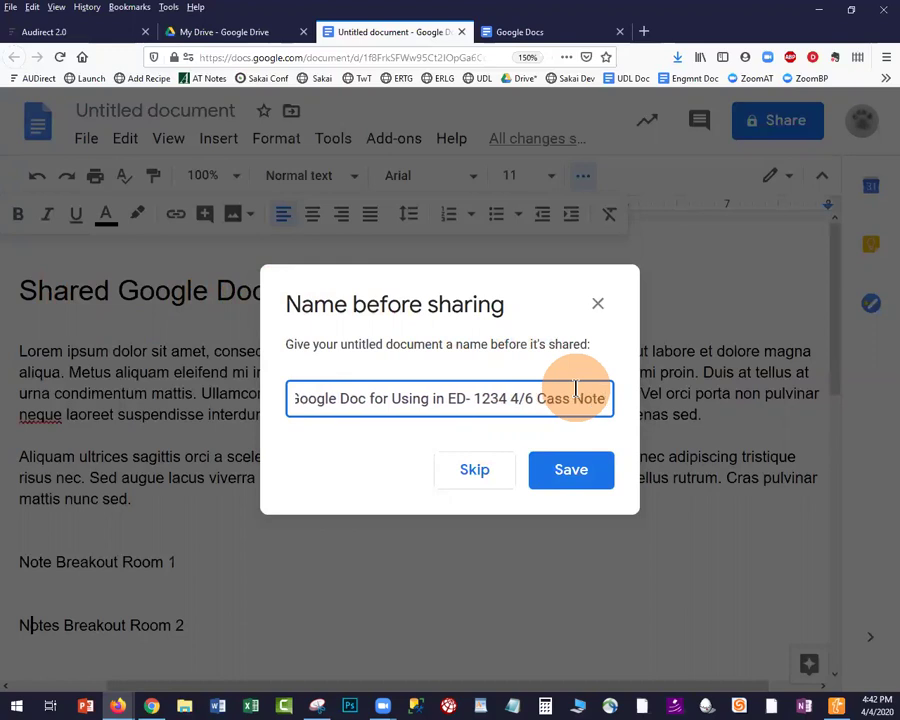
type("s")
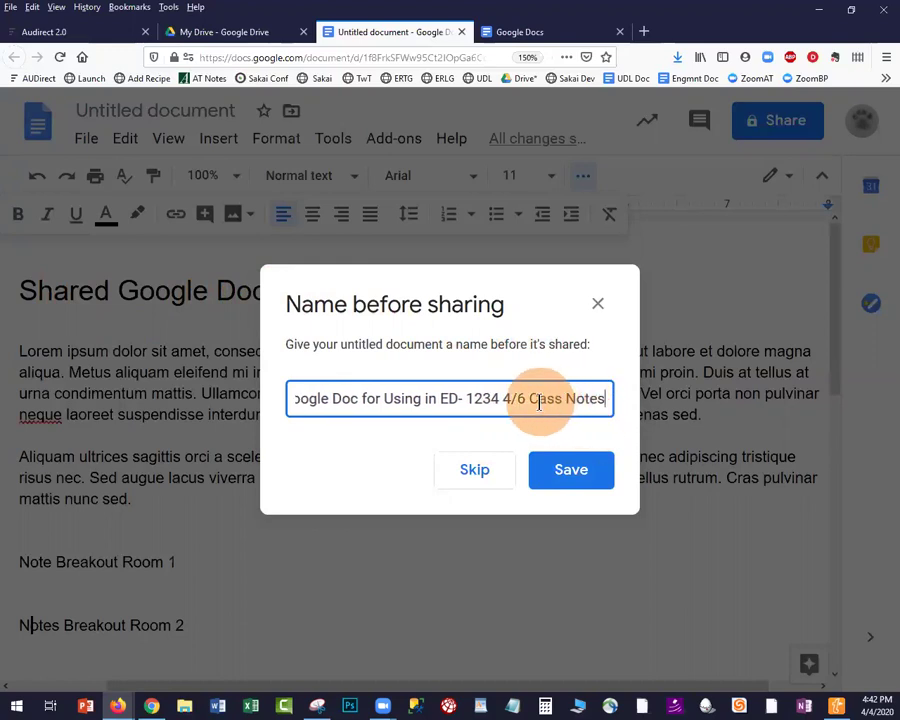
key("Left")
key("Left")
key("Left")
key("Left")
key("Left")
key("Left")
key("Left")
key("Left")
key("Left")
type("l")
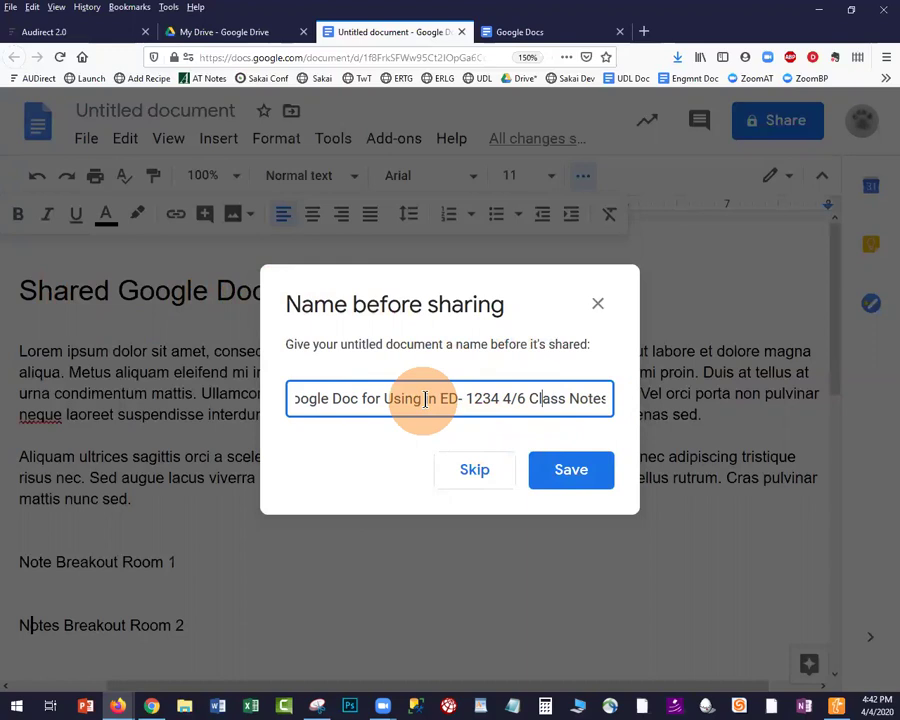
left_click_drag(439, 398, 145, 408)
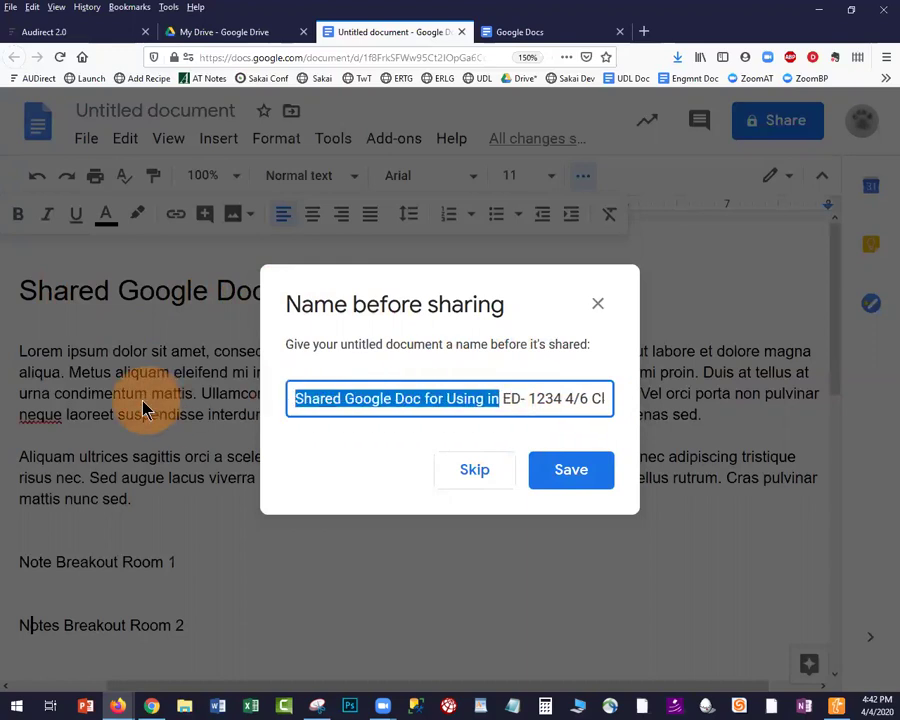
key("BackSpace")
key("Delete")
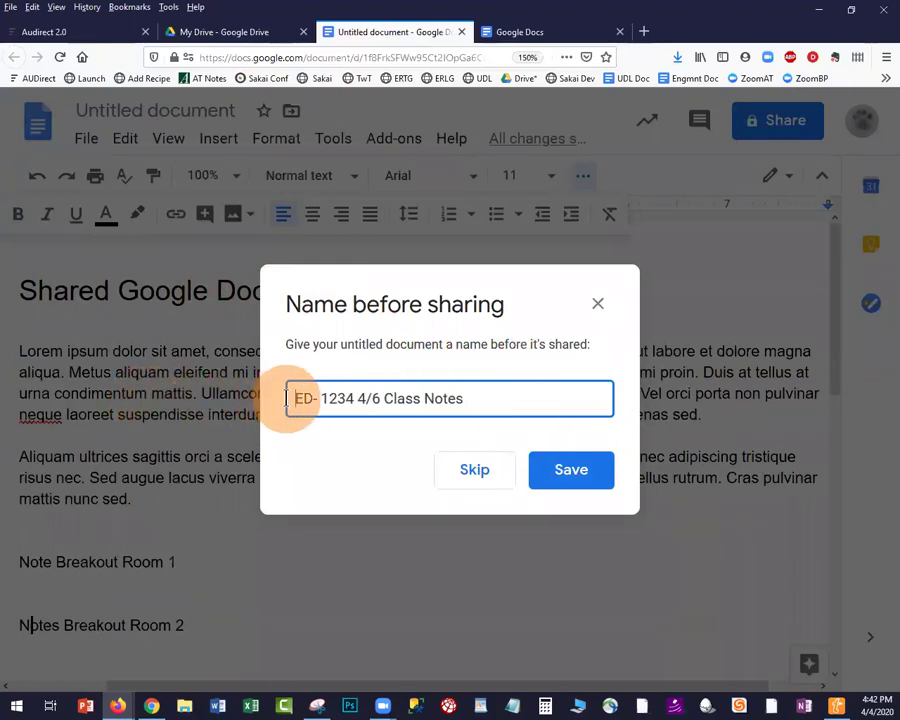
left_click(316, 398)
key("Delete")
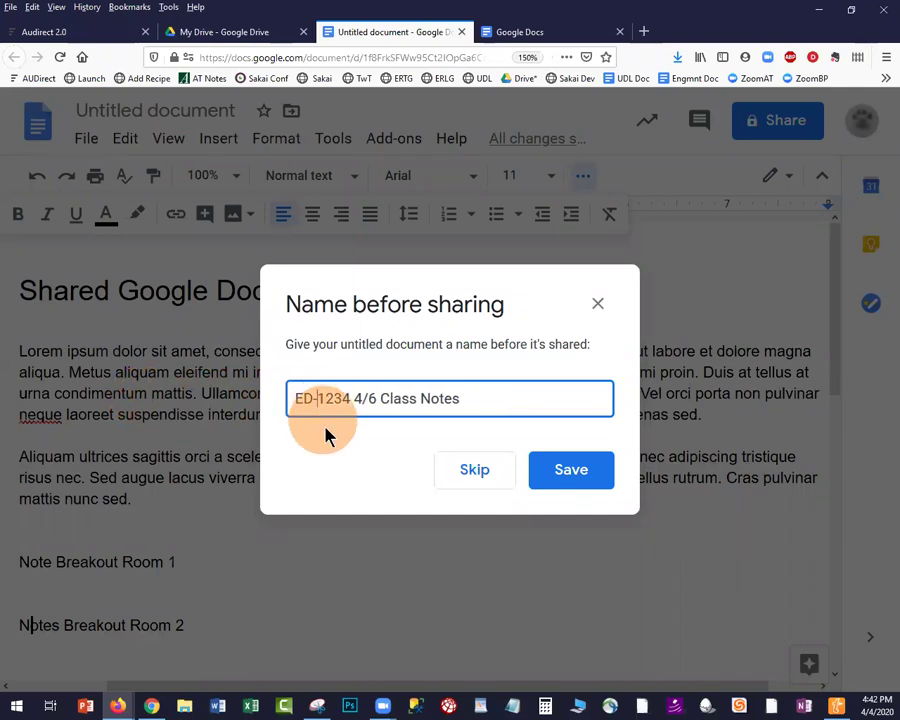
left_click(564, 476)
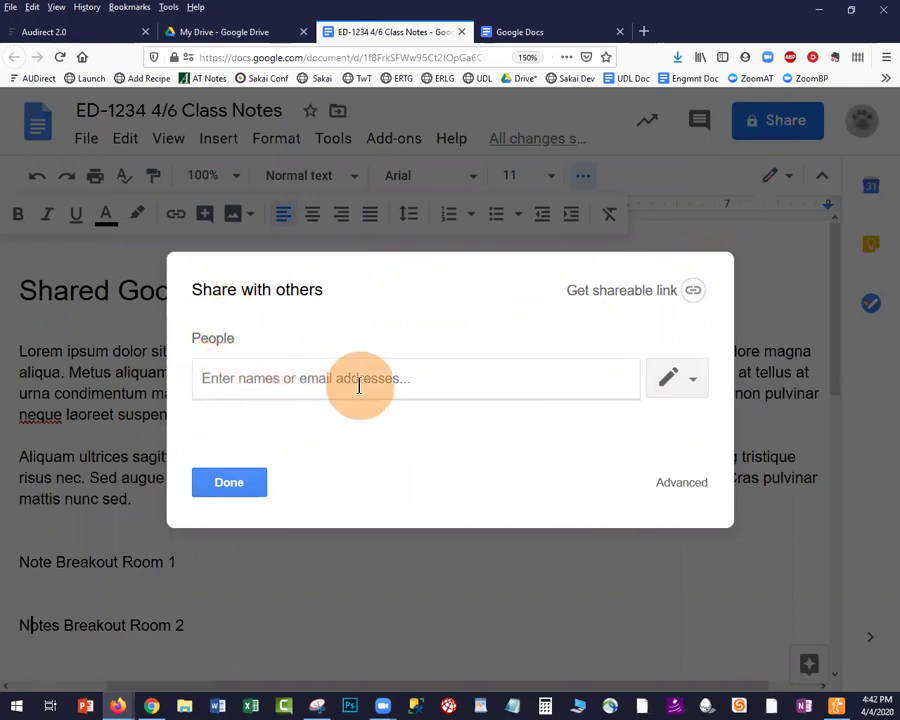
Keep invitees at edit permission and open the Advanced sharing settings
left_click(695, 388)
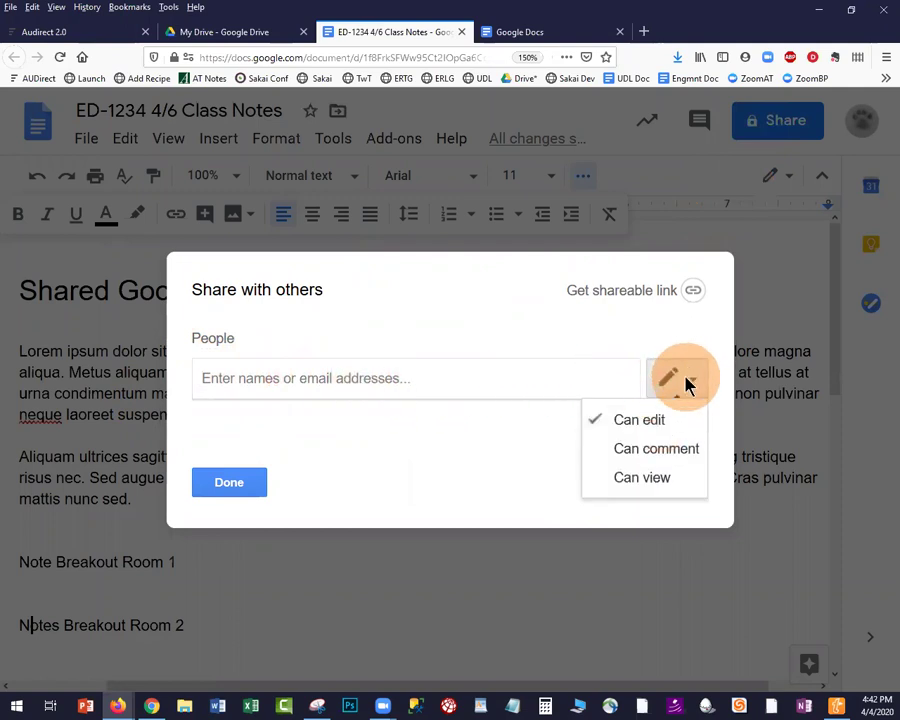
left_click(686, 385)
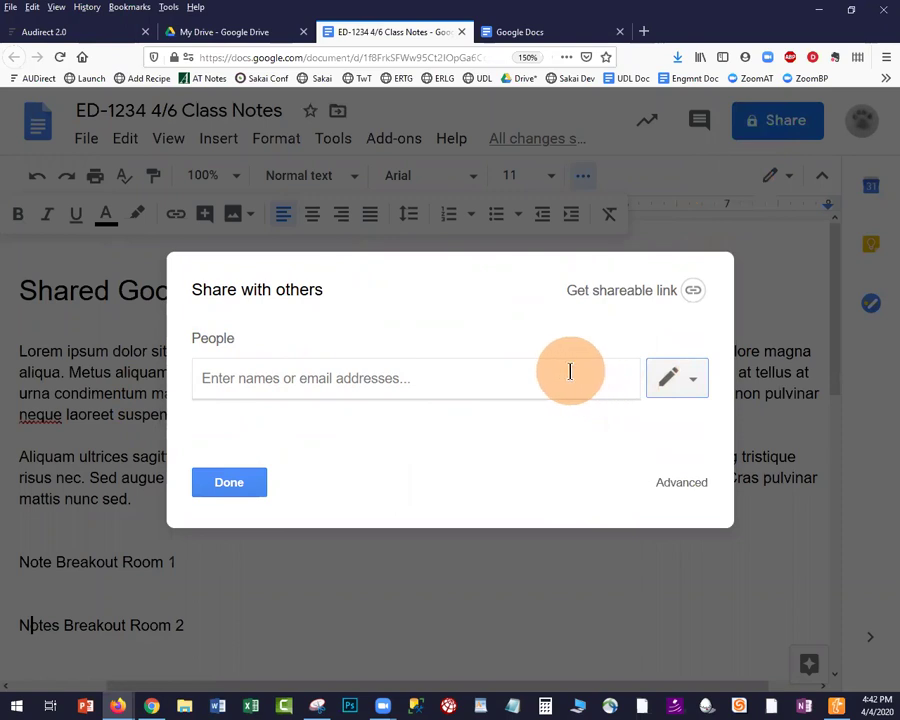
left_click(676, 484)
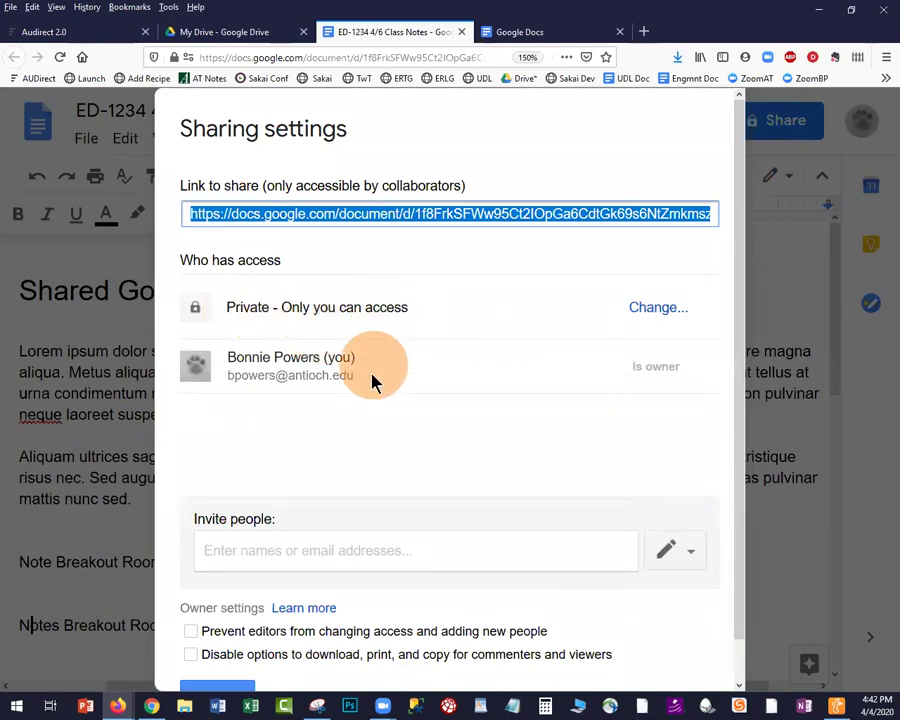
Turn link sharing on for anyone at Antioch.edu with the link, with Can edit access
left_click(645, 315)
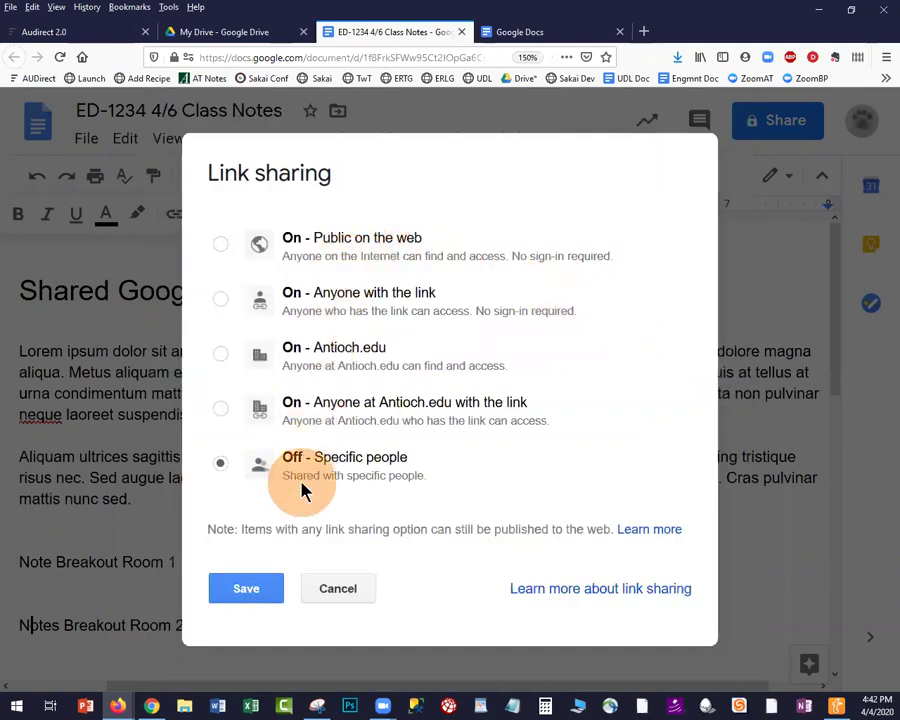
left_click(222, 410)
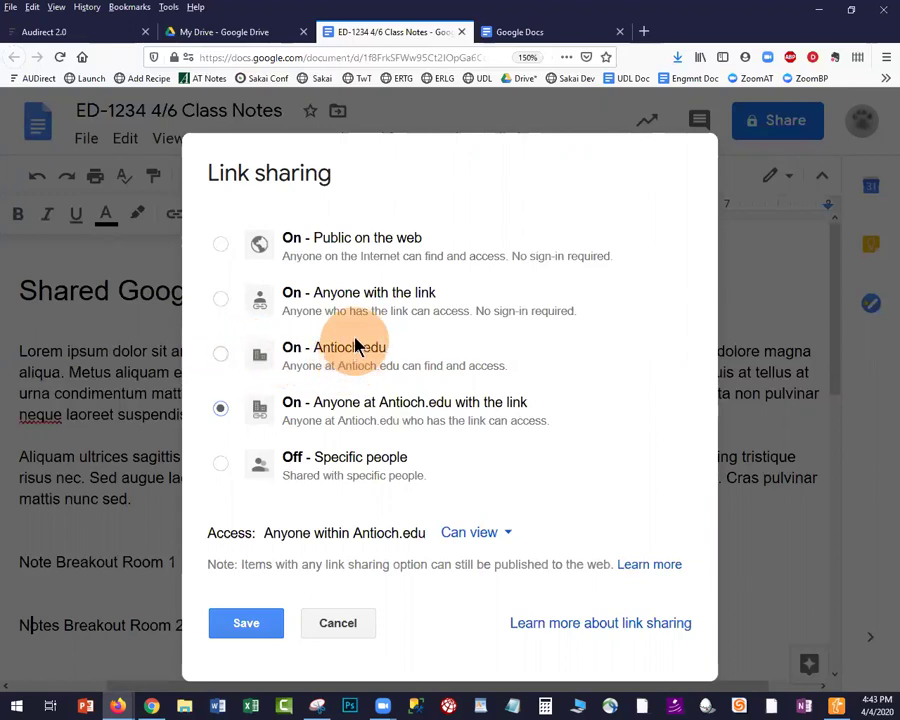
left_click(221, 300)
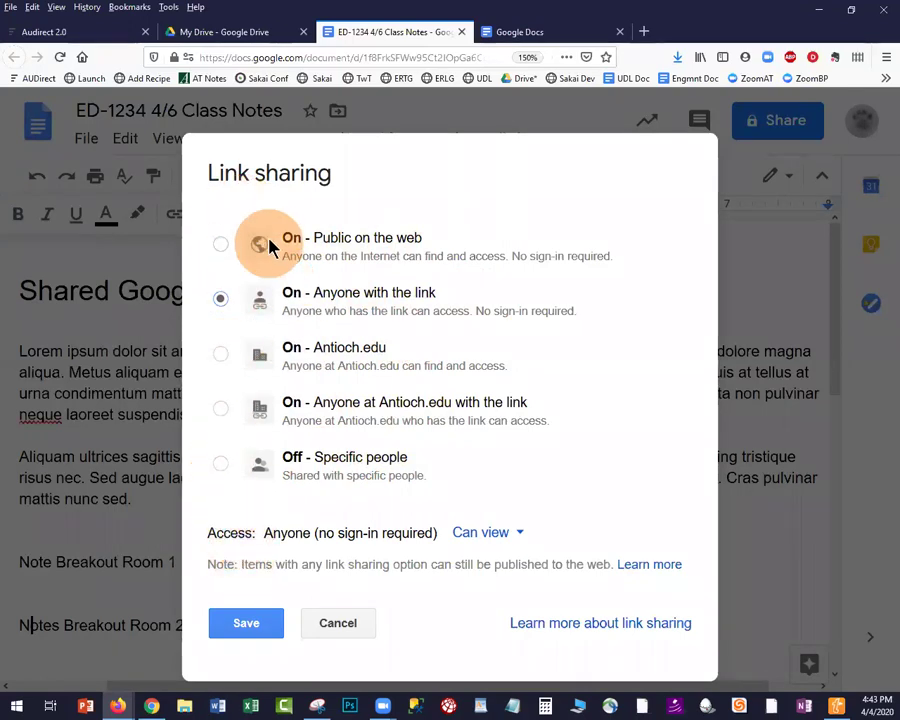
left_click(221, 410)
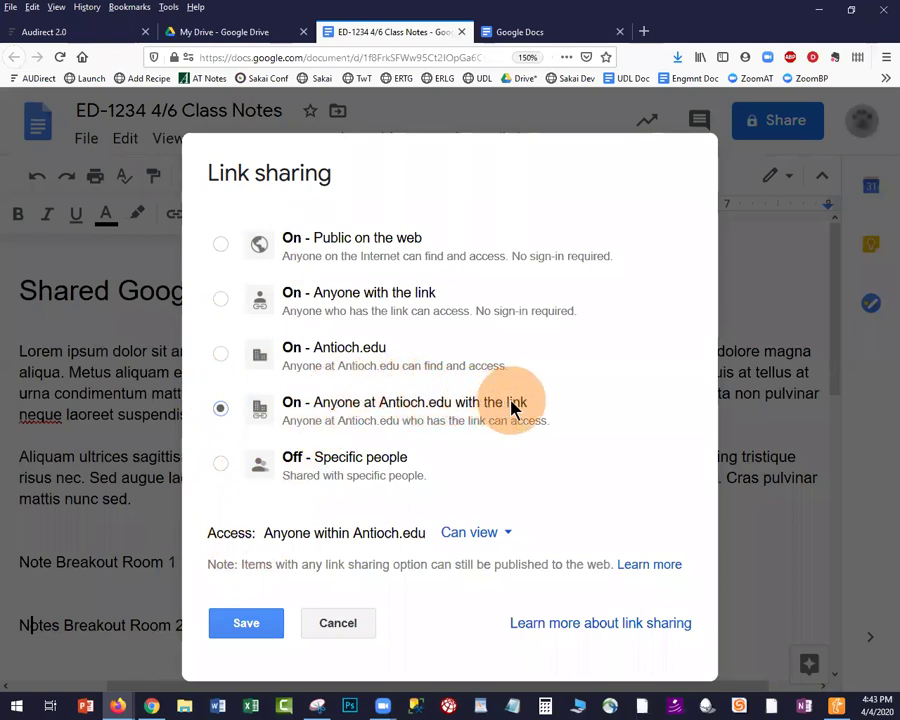
left_click(460, 533)
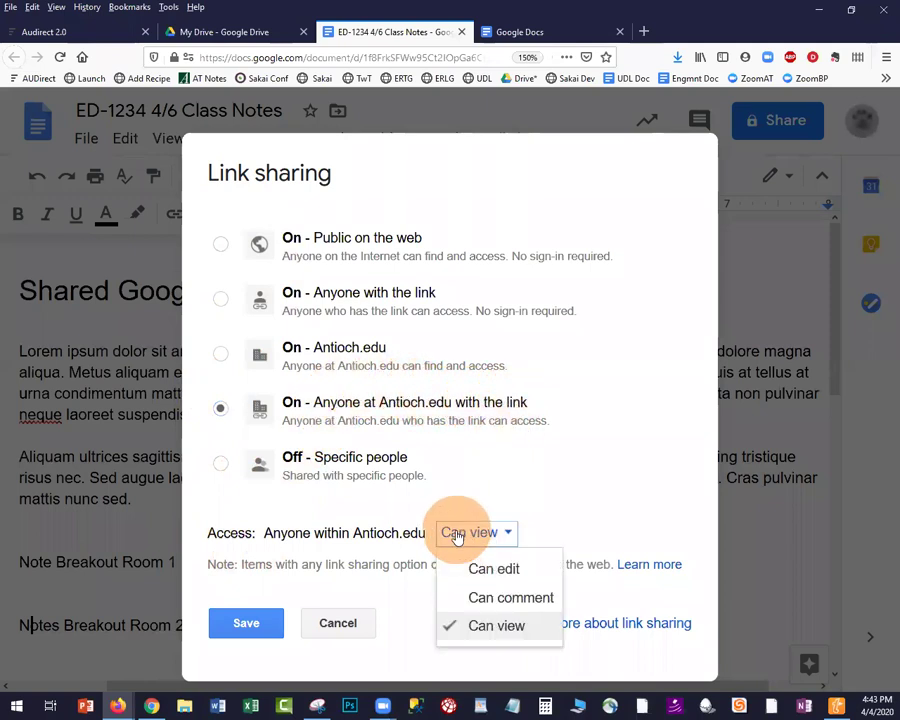
left_click(472, 568)
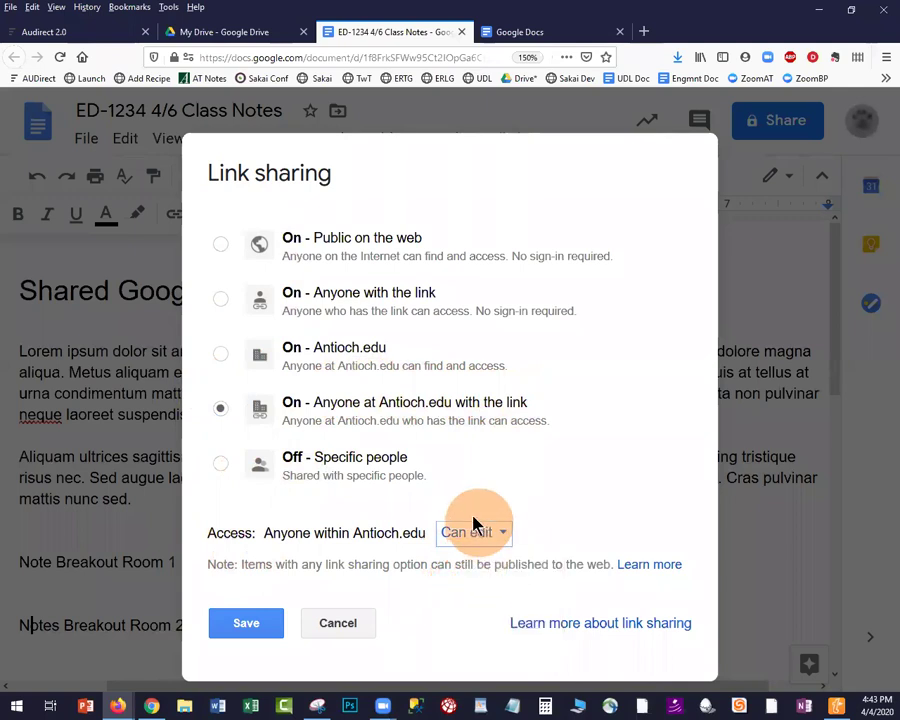
Close link sharing and add three collaborators to invite by their usernames
left_click(338, 626)
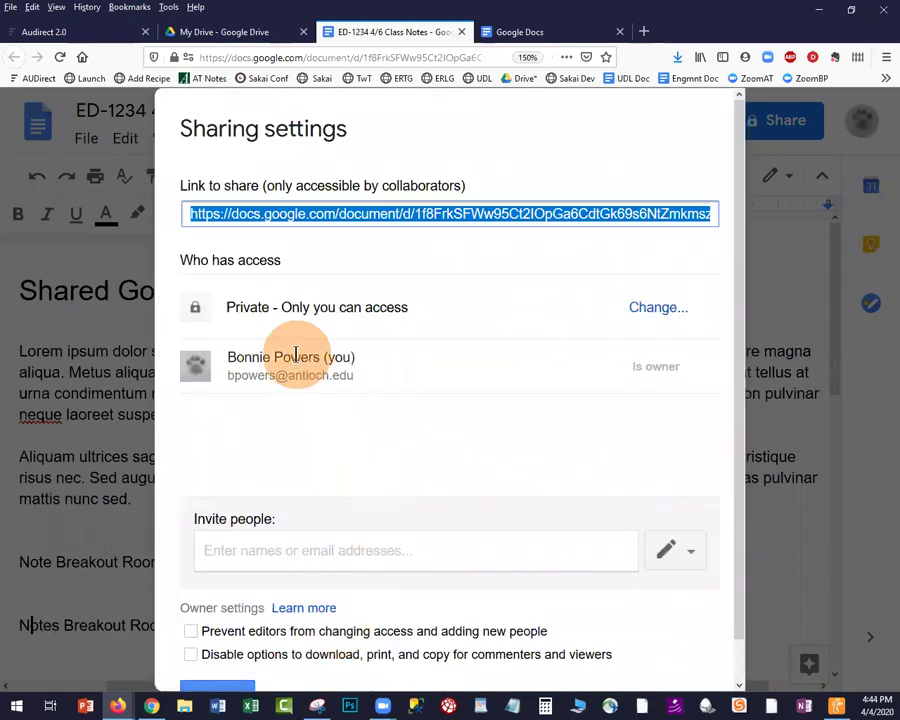
left_click(274, 560)
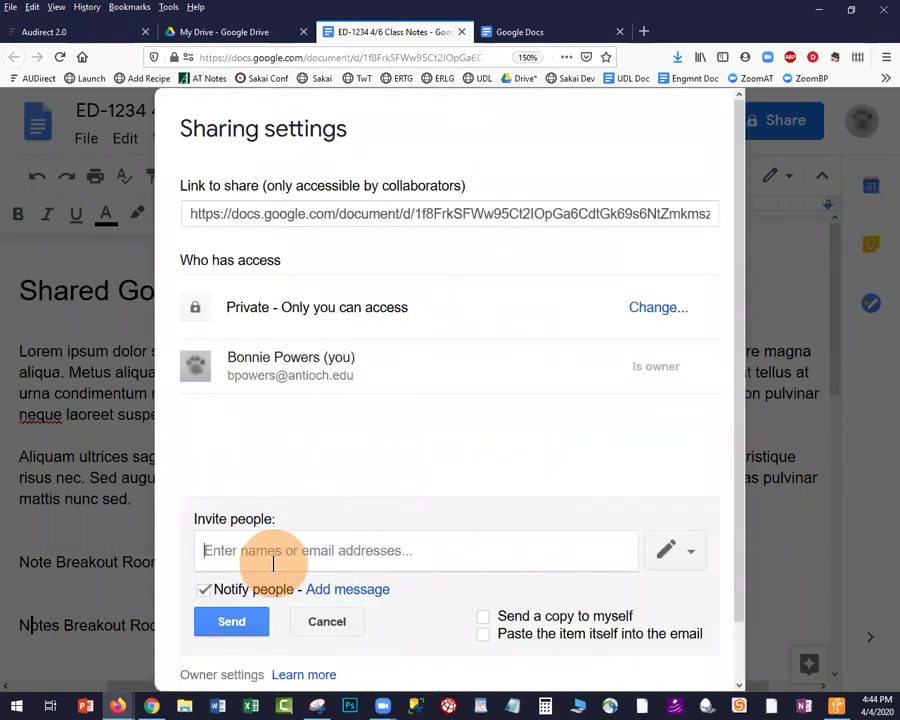
left_click(274, 572)
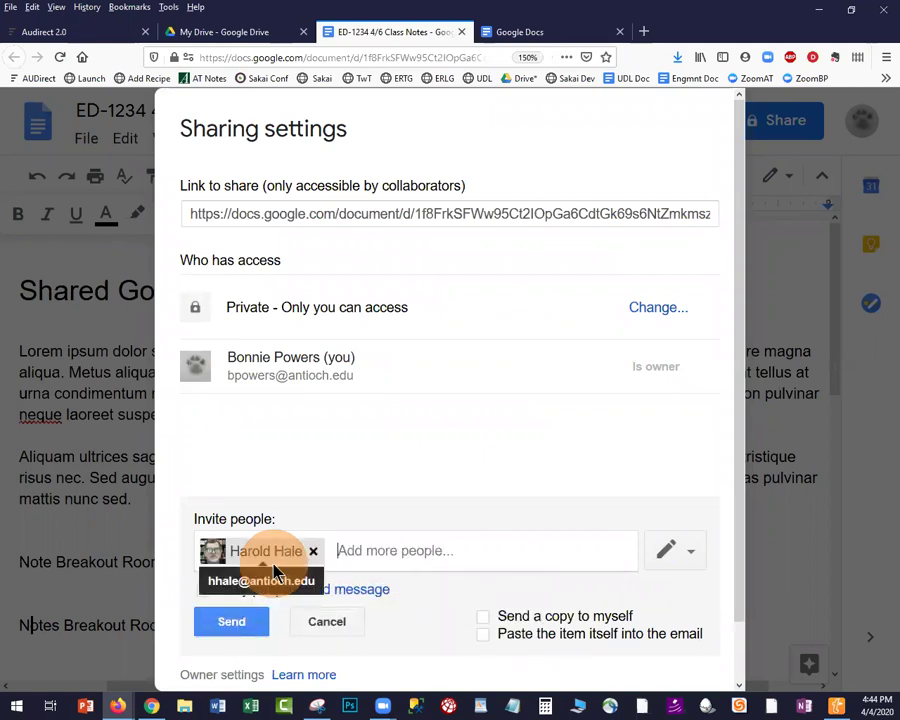
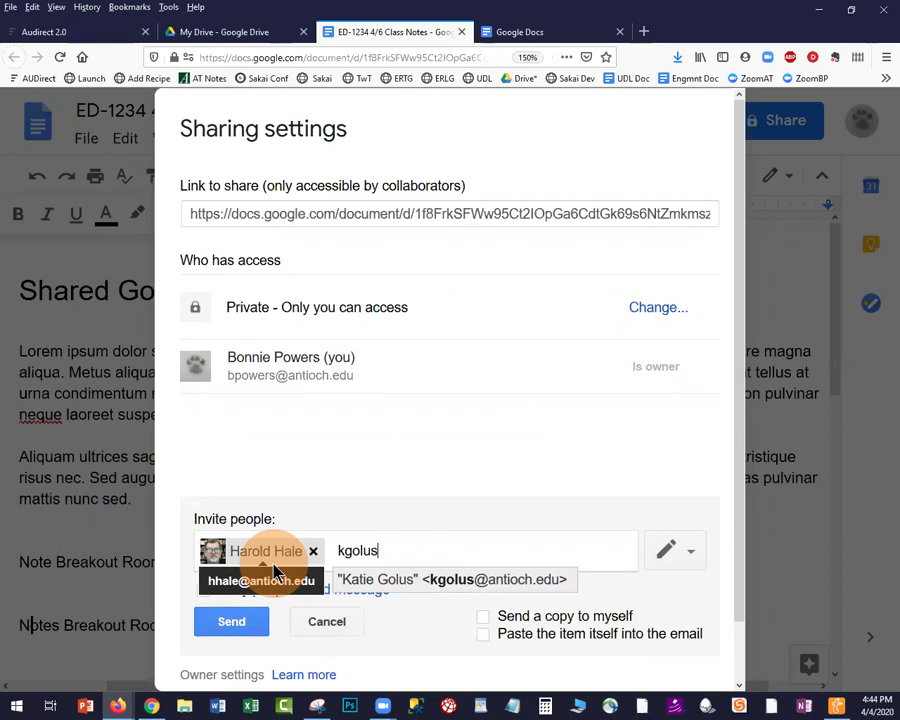
key("Return")
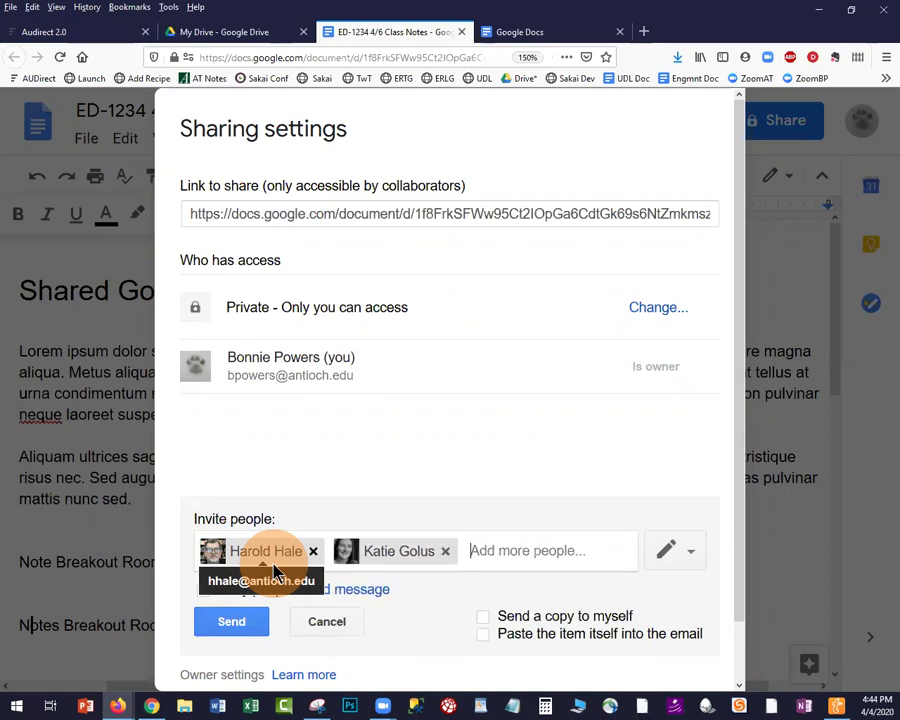
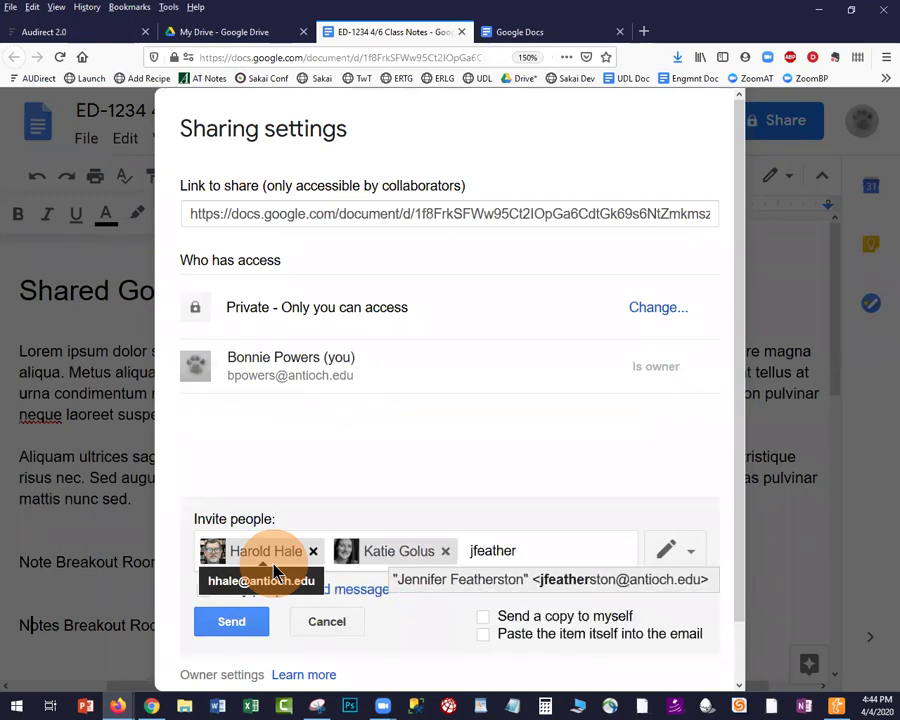
key("Return")
Draft a 'Hey' invitation message, then cancel the invitation and close sharing settings
scroll(340, 420, "down", 2)
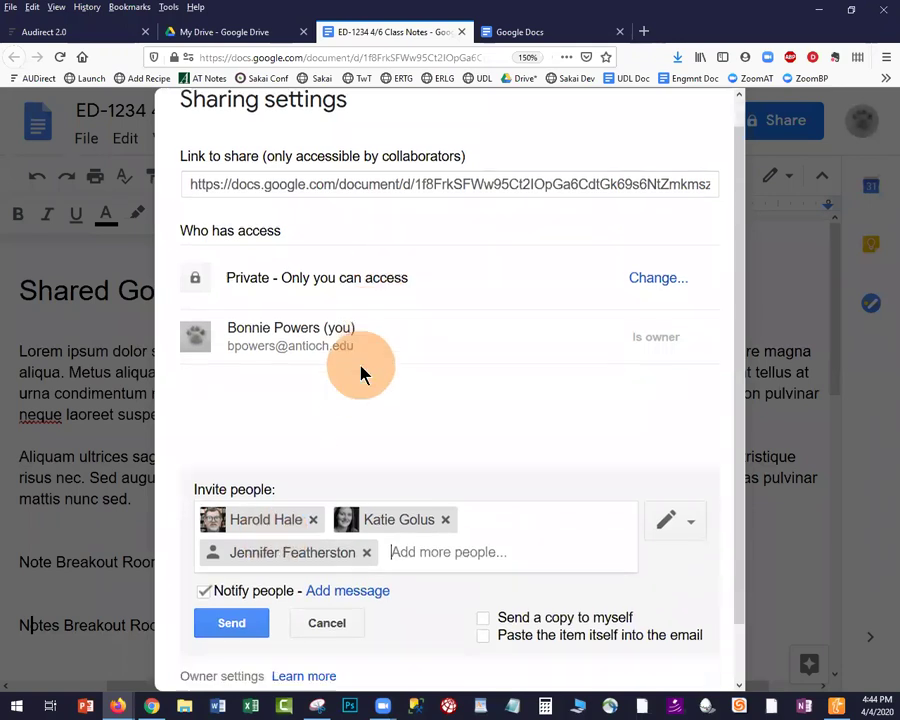
left_click(320, 528)
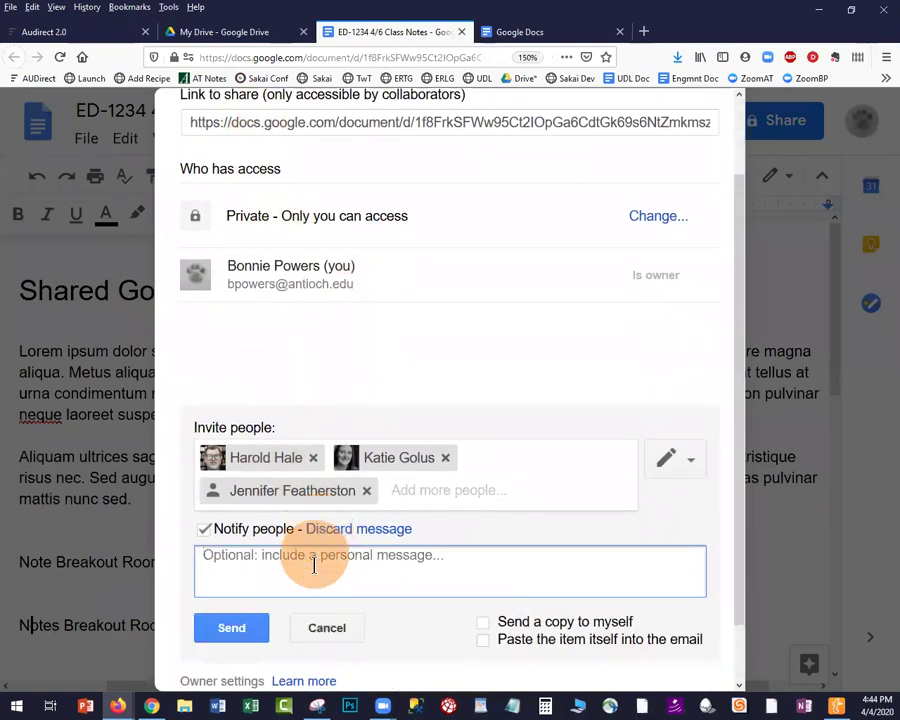
type("Hey")
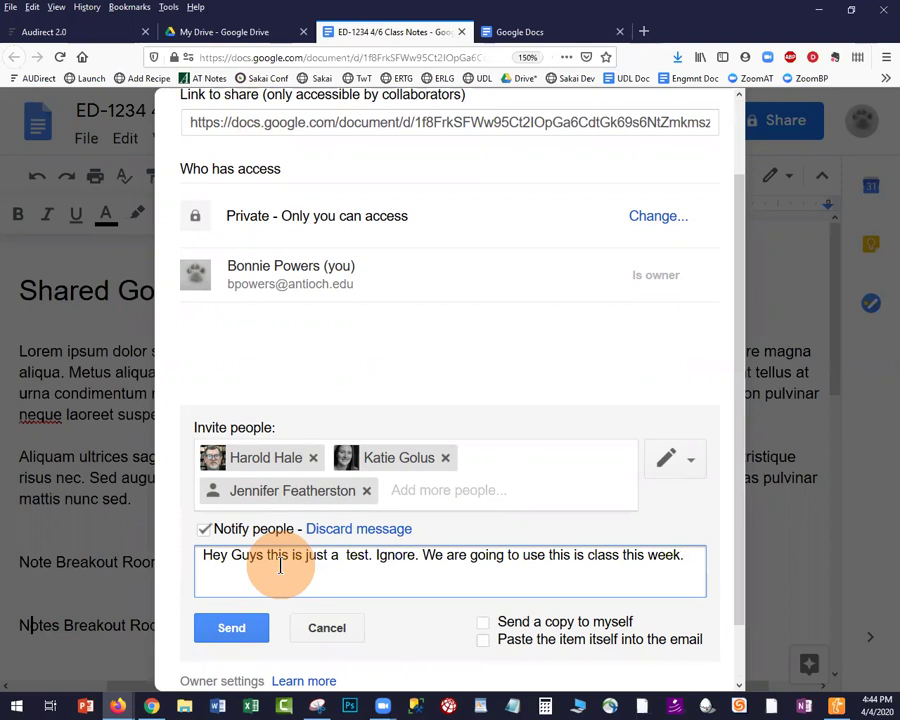
key("Return")
type("Make sure you")
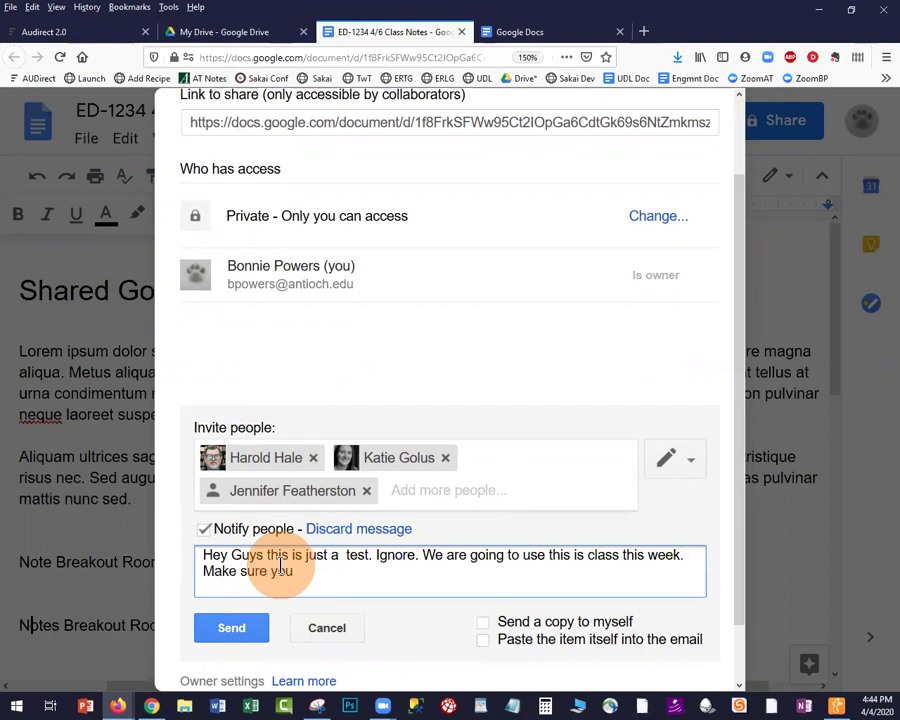
type(" have the link available in your email.")
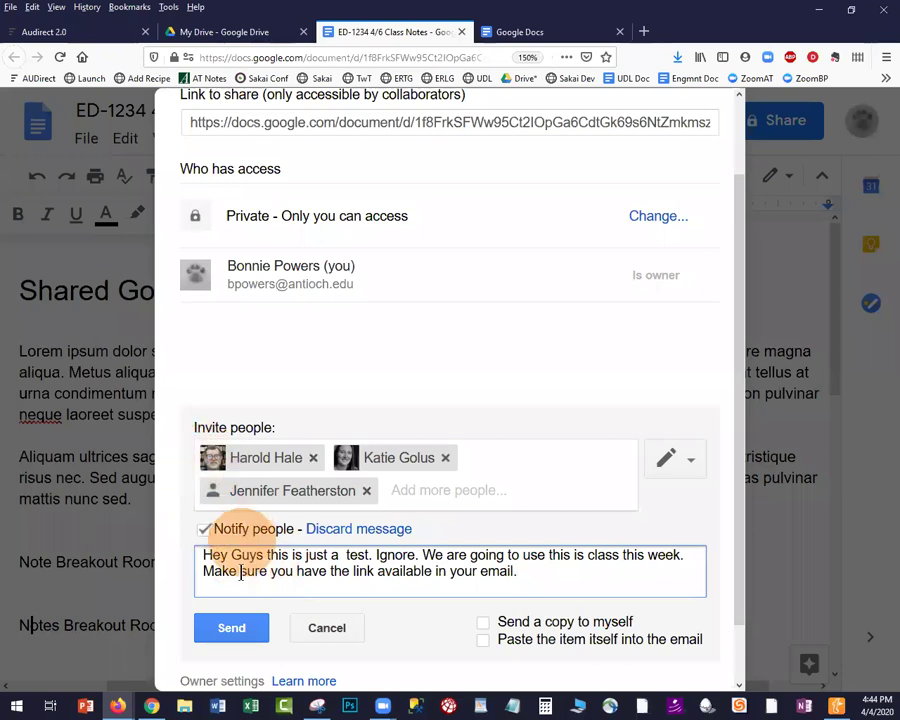
left_click(246, 632)
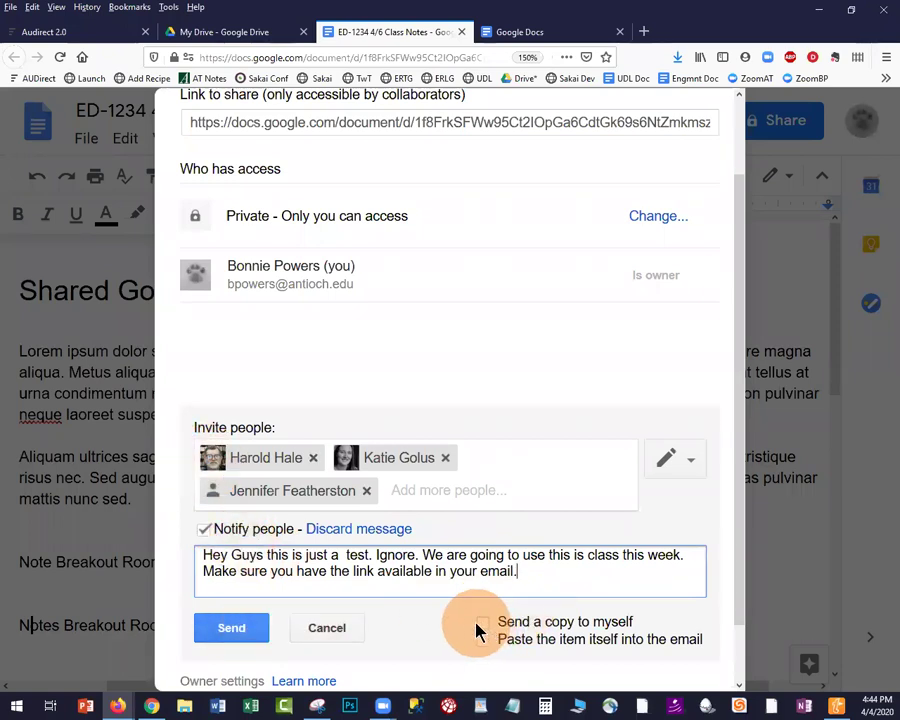
left_click_drag(526, 569, 423, 553)
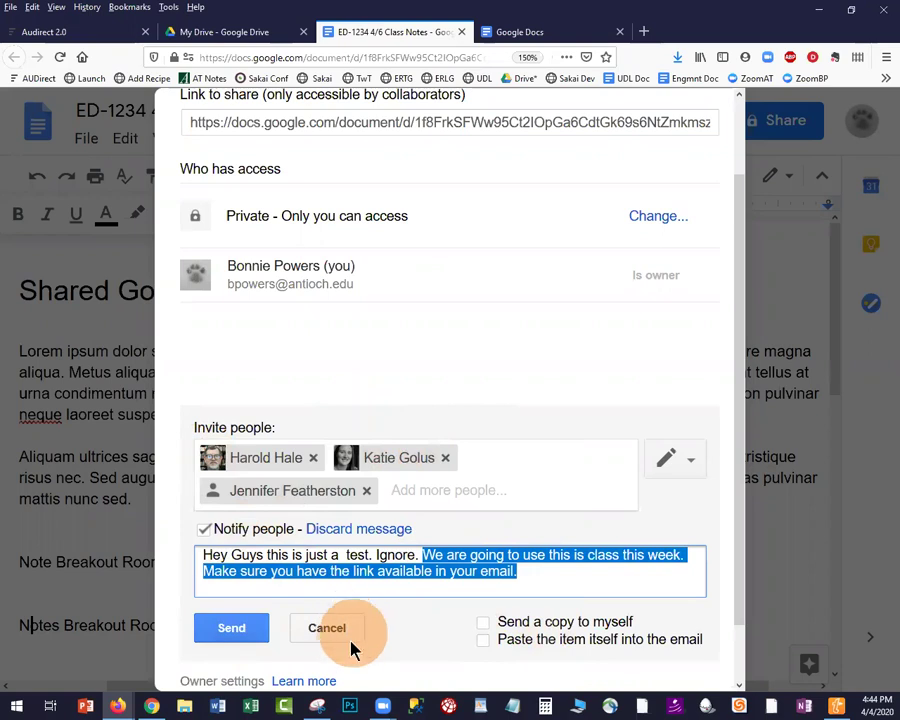
left_click(327, 628)
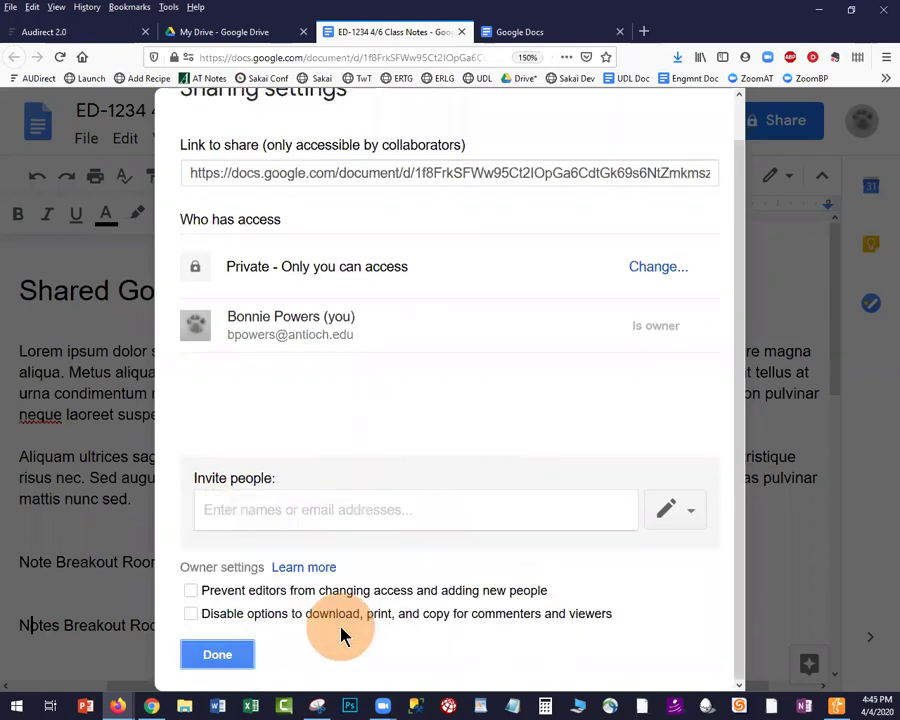
left_click(220, 654)
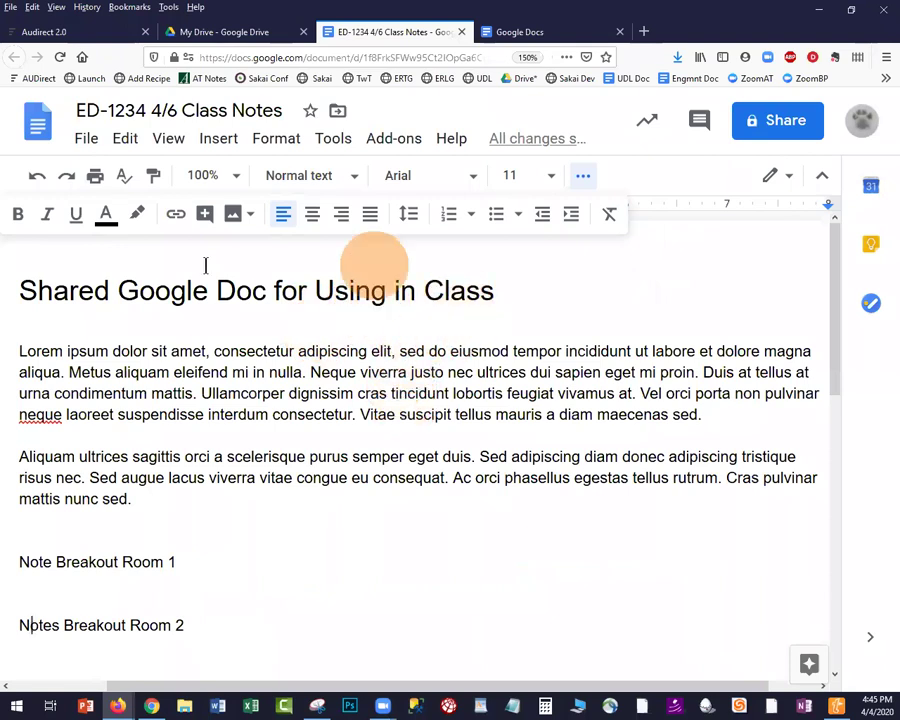
Maximize the Zoom meeting window, view the Share Screen choices, and close them without sharing
left_click(382, 706)
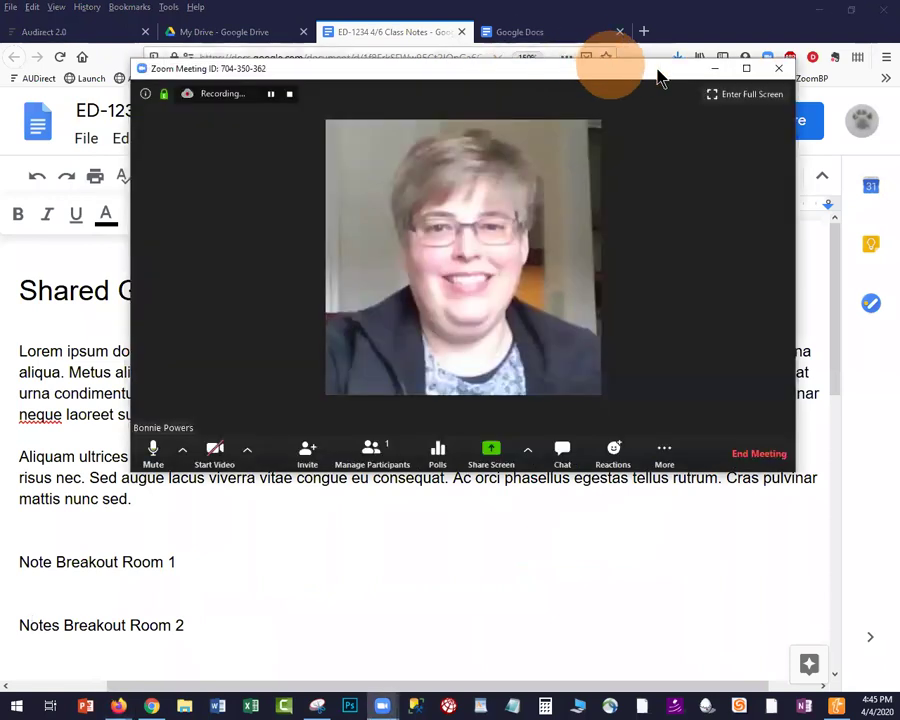
left_click(746, 69)
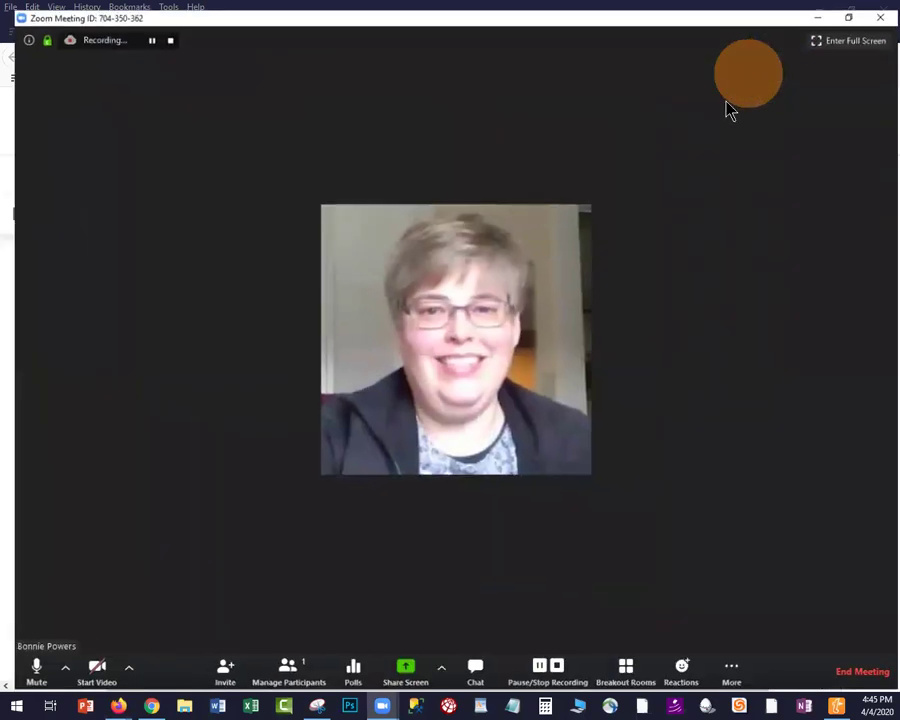
left_click(397, 672)
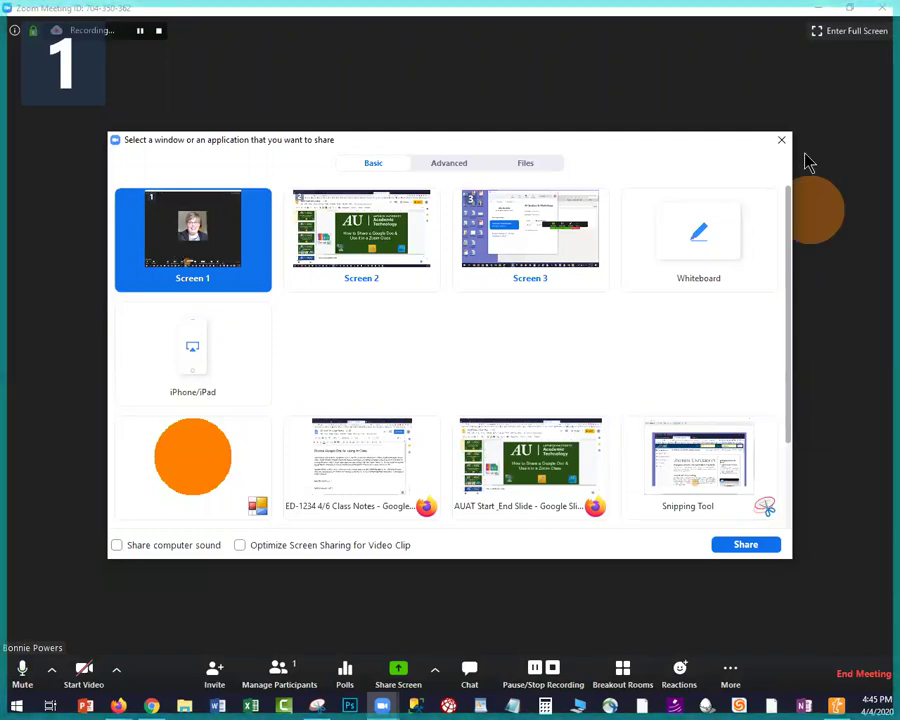
left_click(810, 20)
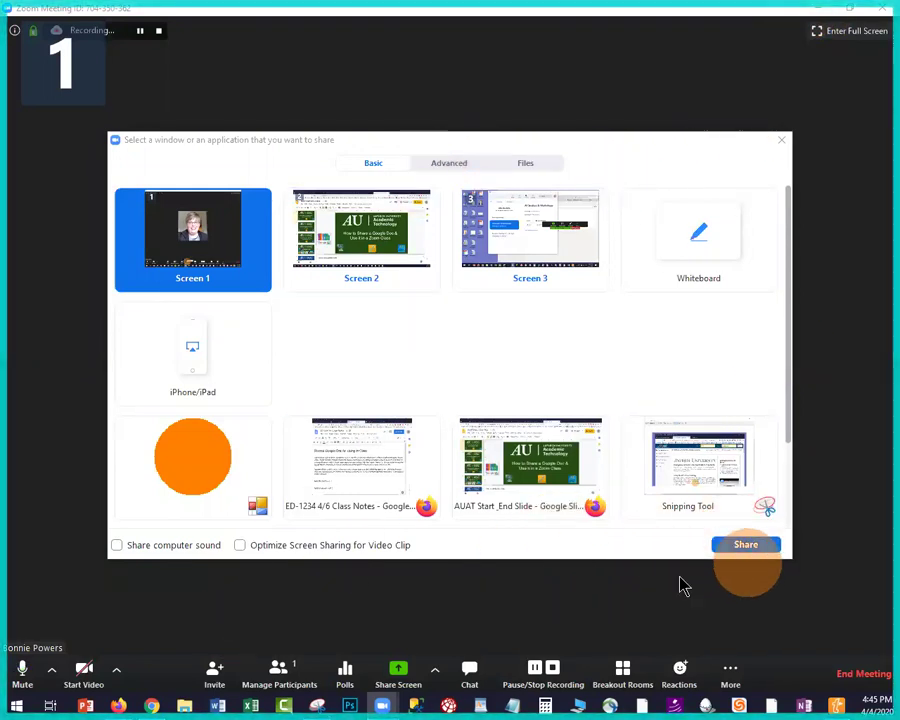
left_click(782, 141)
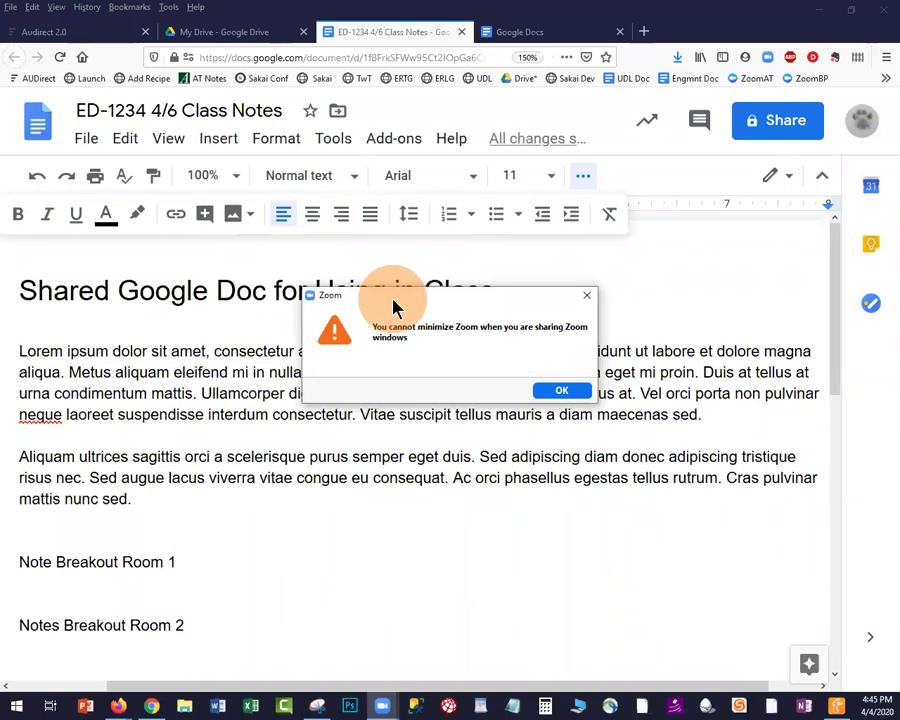
Dismiss Zoom's 'cannot minimize' alert with OK
key("Return")
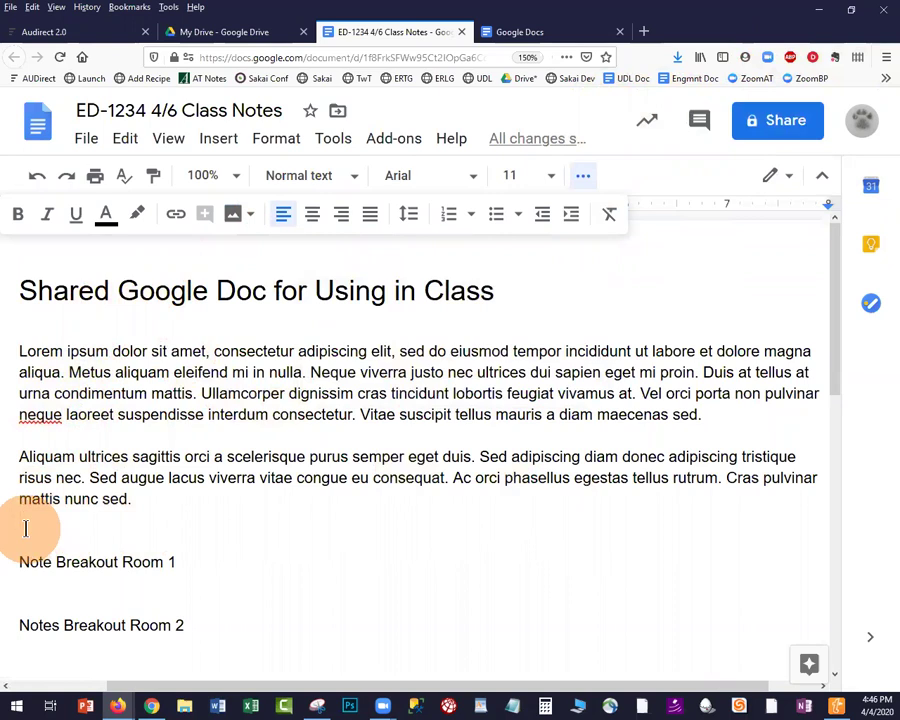
Write 'Can you tell me more about Waldorf' plus the asker's name on the first question bullet, fixing 'tellme'
scroll(80, 526, "down", 4)
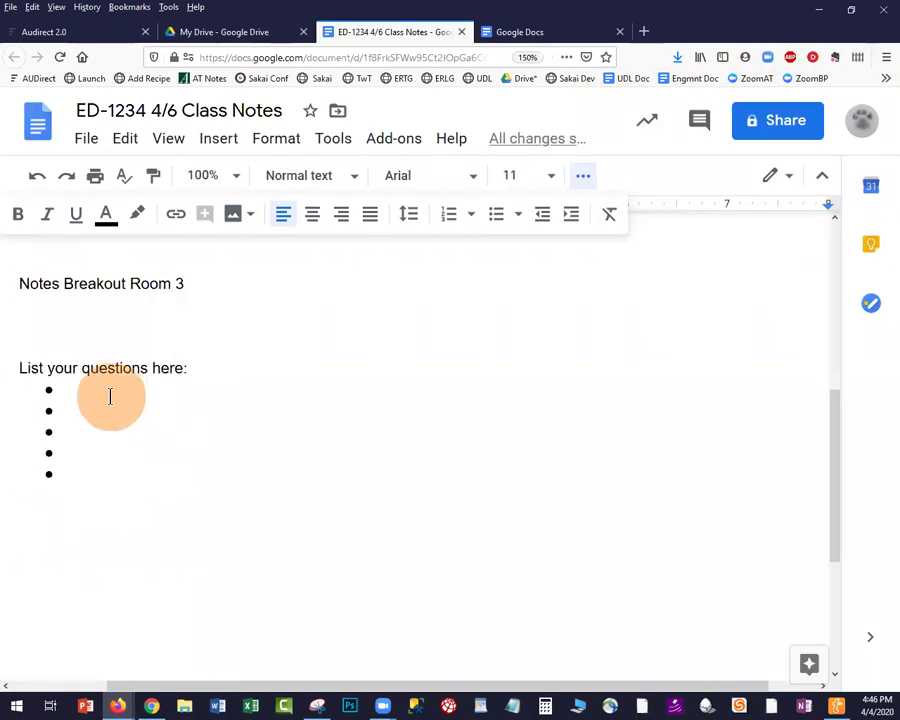
left_click(110, 397)
type("Can you")
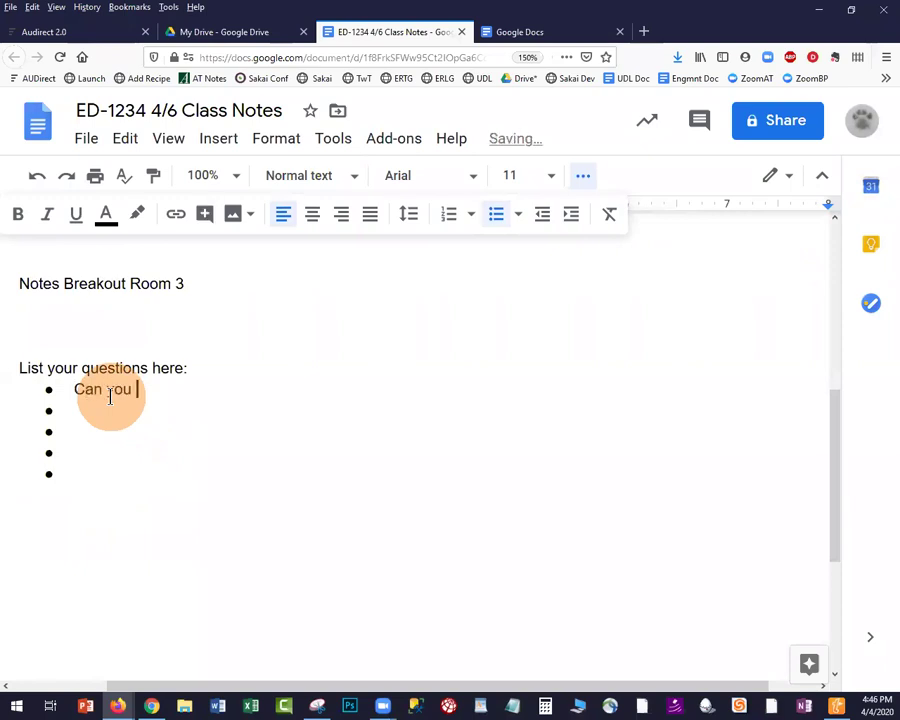
type(" tellme more about Waldorf")
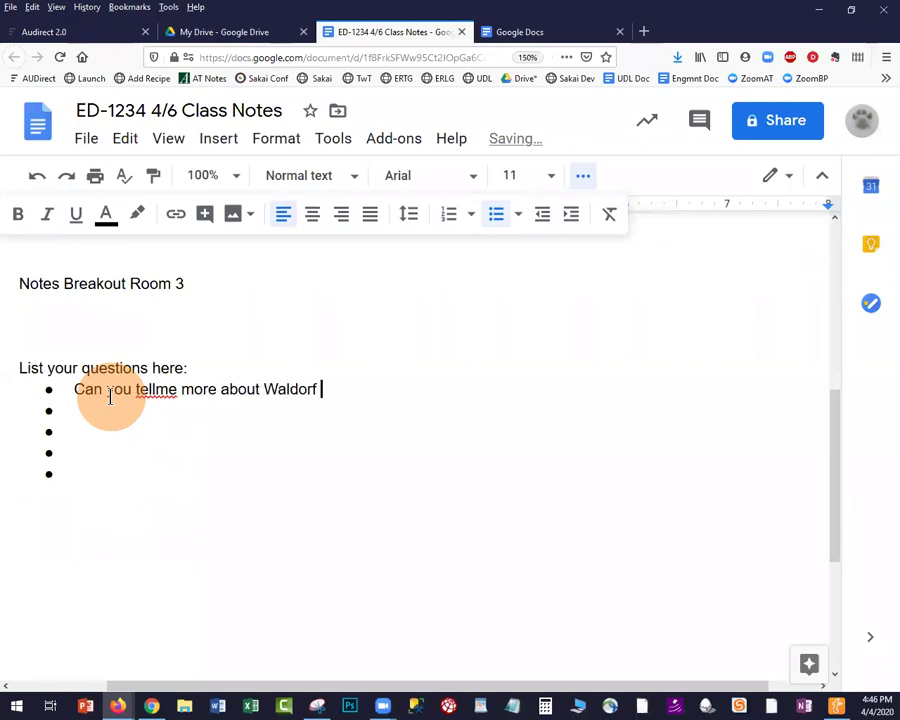
type(" (Bonnie)?")
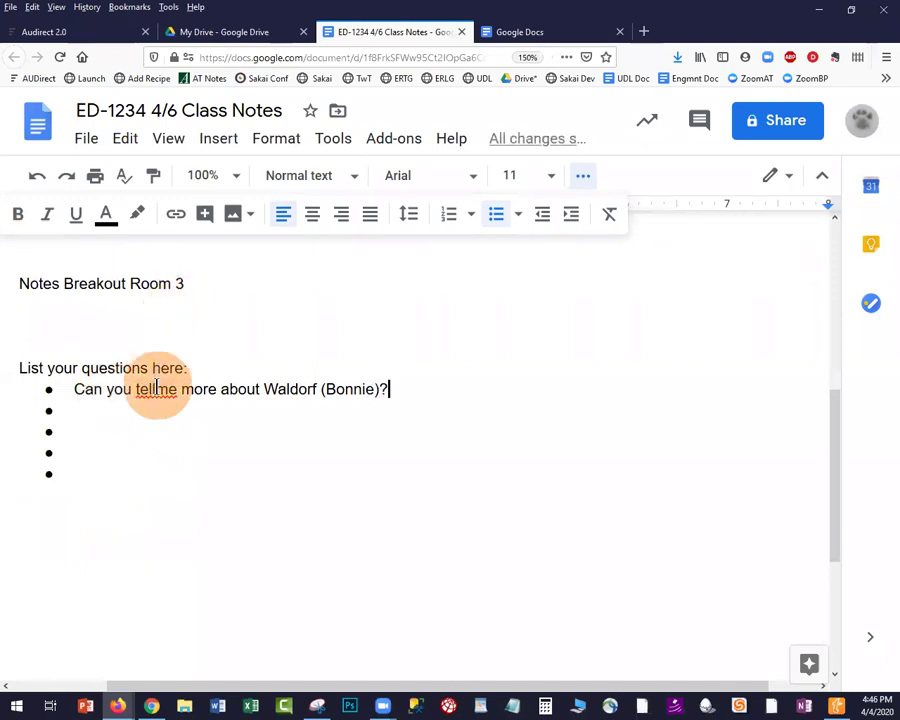
left_click(156, 396)
left_click(169, 361)
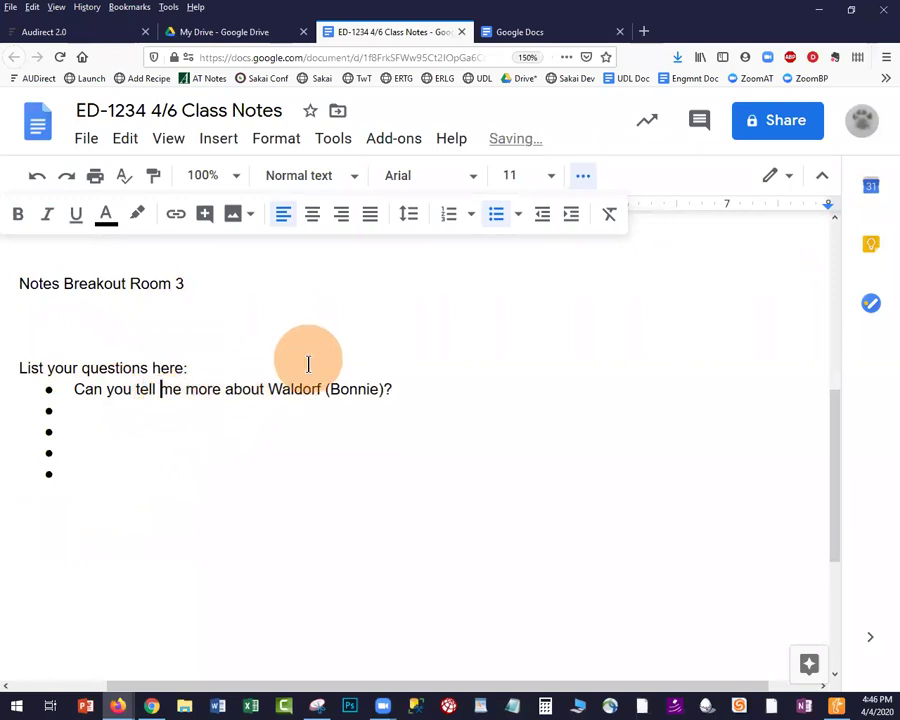
Place the cursor at the end of the Note Breakout Room 1 heading
scroll(308, 364, "up", 2)
scroll(330, 330, "up", 3)
scroll(227, 283, "down", 5)
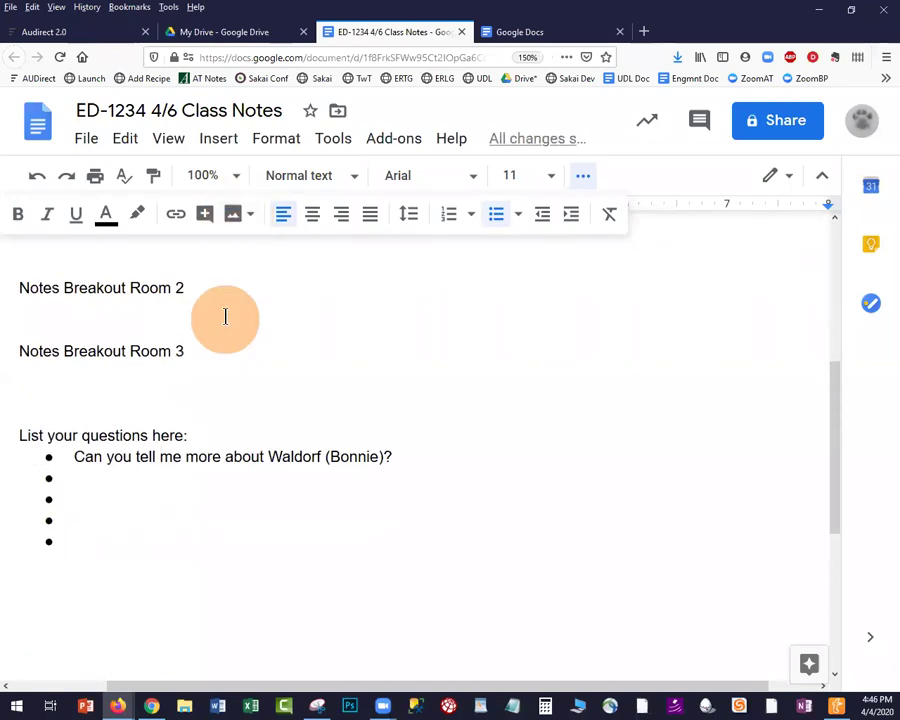
scroll(215, 350, "up", 3)
scroll(194, 403, "up", 1)
left_click(198, 422)
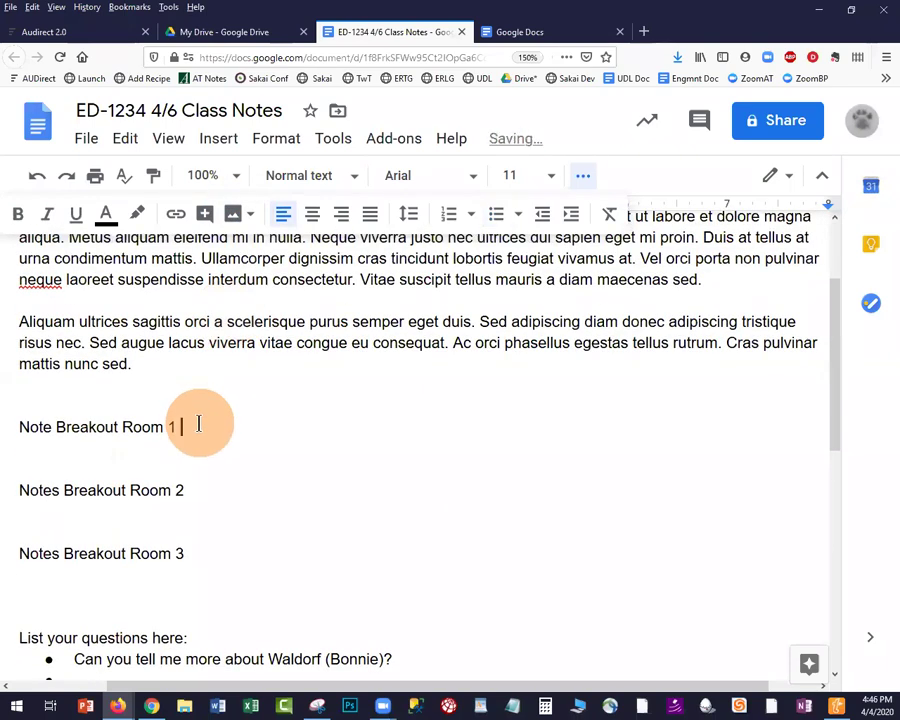
Append '(Attendee: )' to the Breakout Room 1 heading and add blank lines beneath it
type("(Attended")
left_click(90, 451)
key("Return")
key("Return")
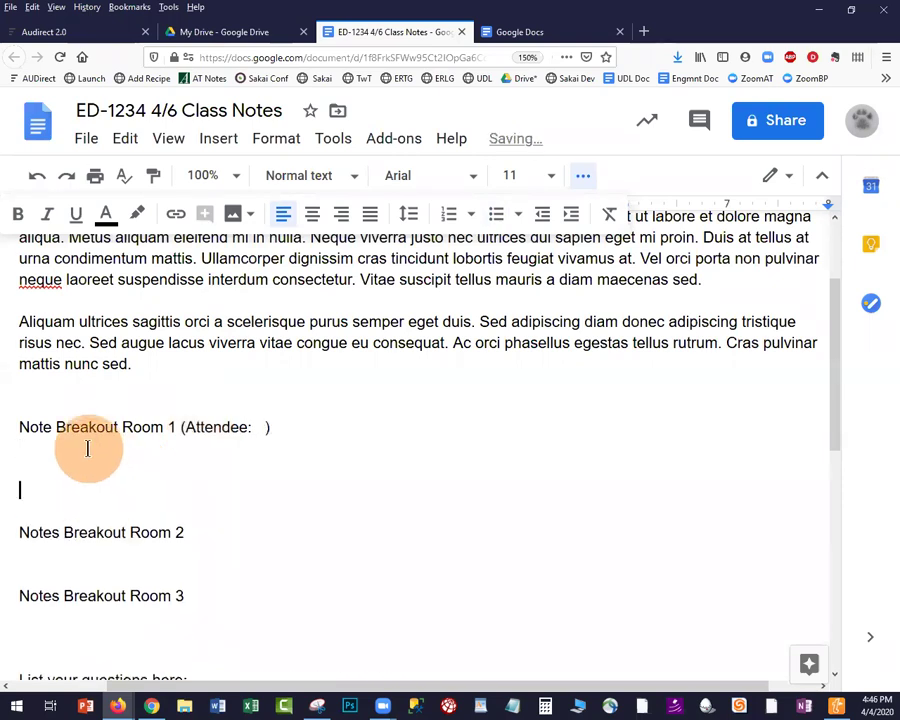
key("Up")
key("Up")
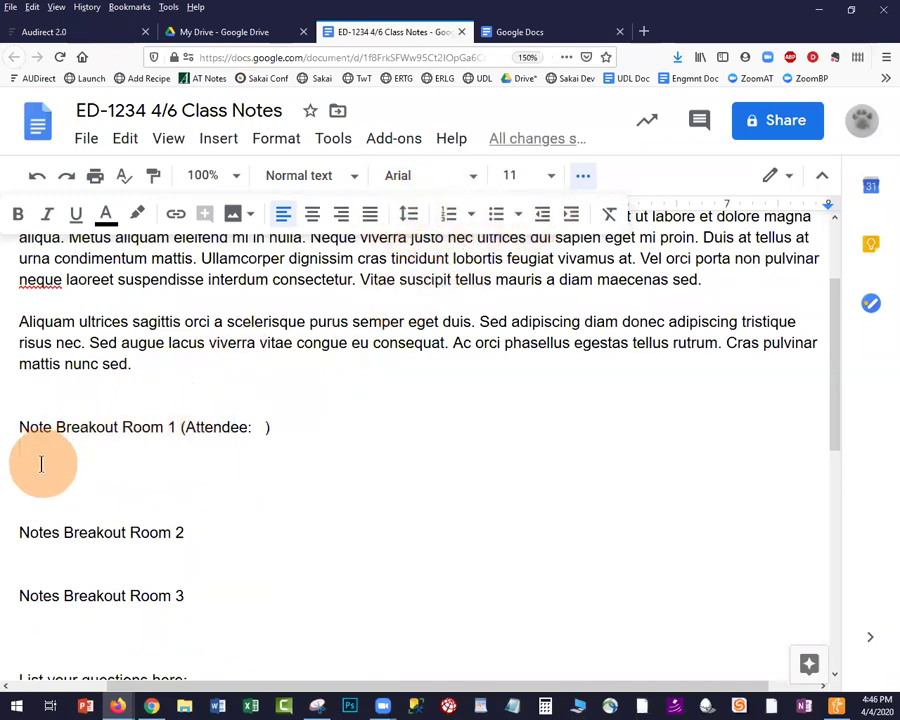
Make the Breakout Room 1, 2 and 3 headings bold
left_click_drag(20, 426, 274, 428)
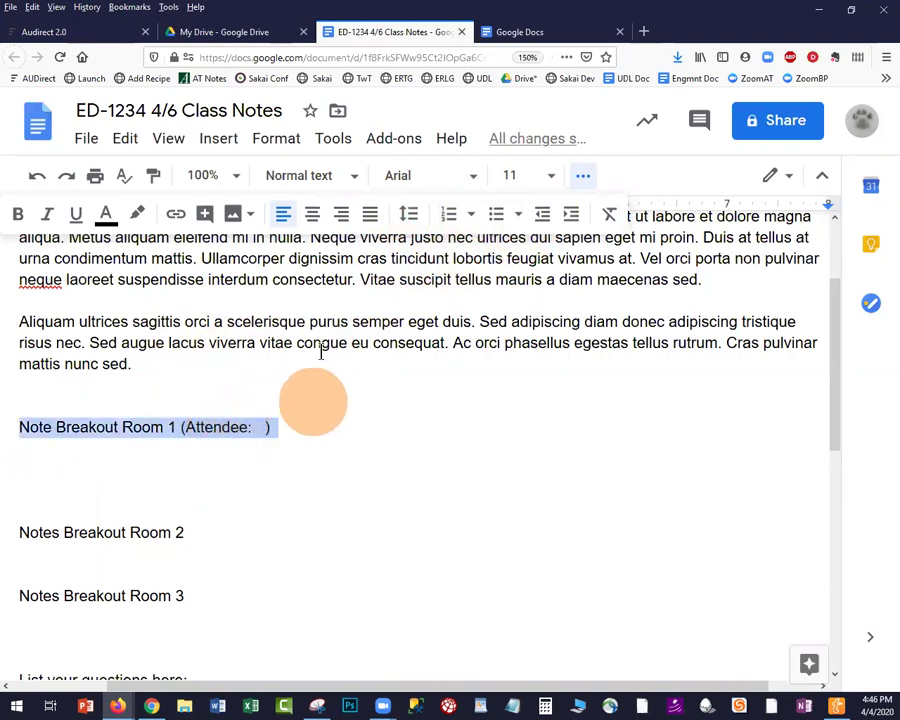
left_click(21, 215)
left_click_drag(186, 533, 14, 513)
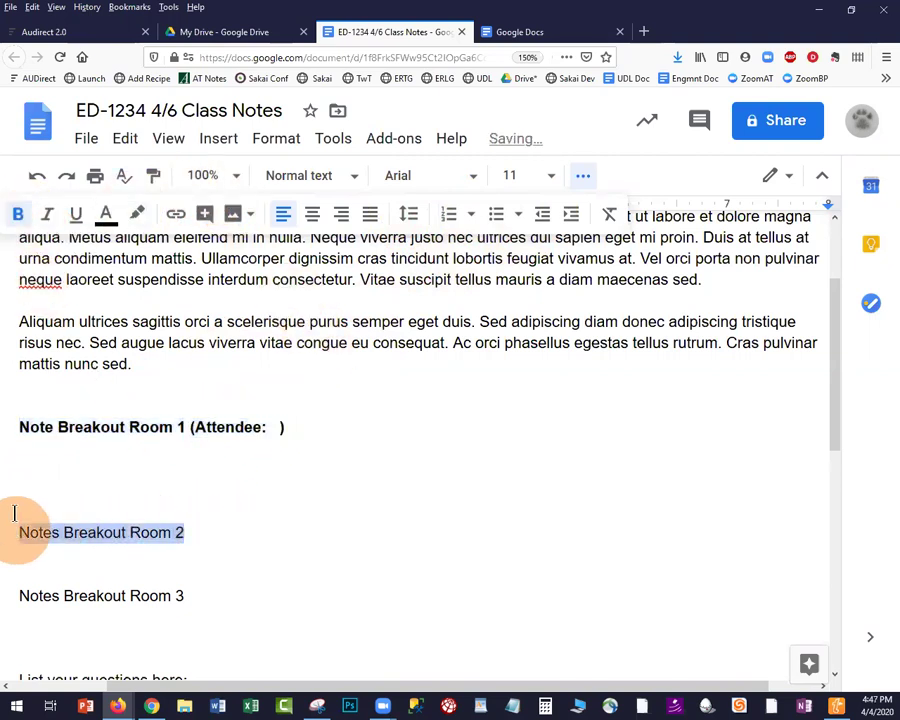
left_click(18, 214)
left_click_drag(196, 595, 2, 592)
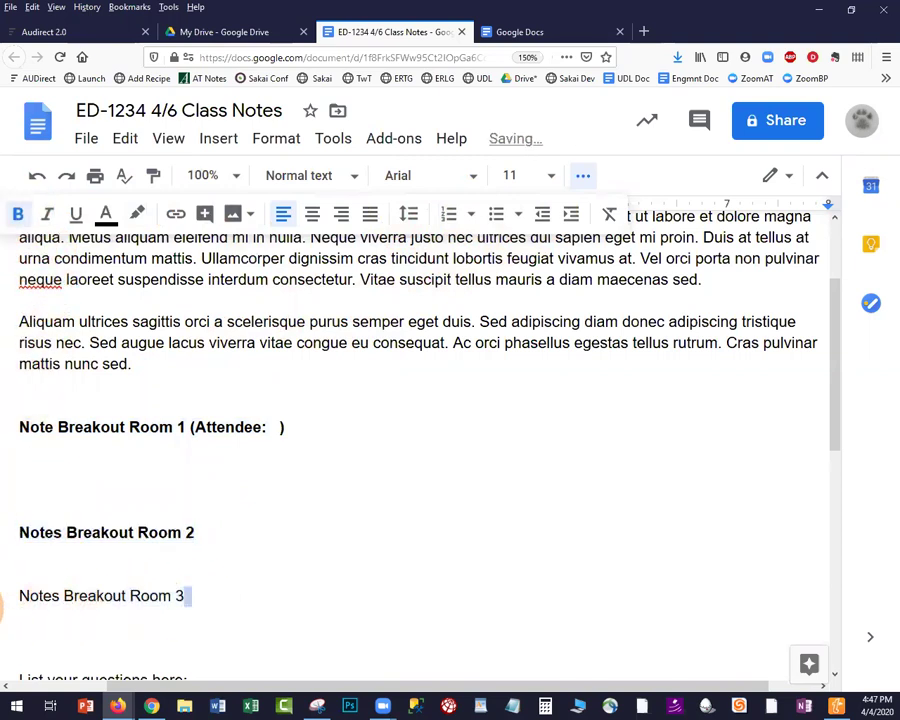
left_click(19, 215)
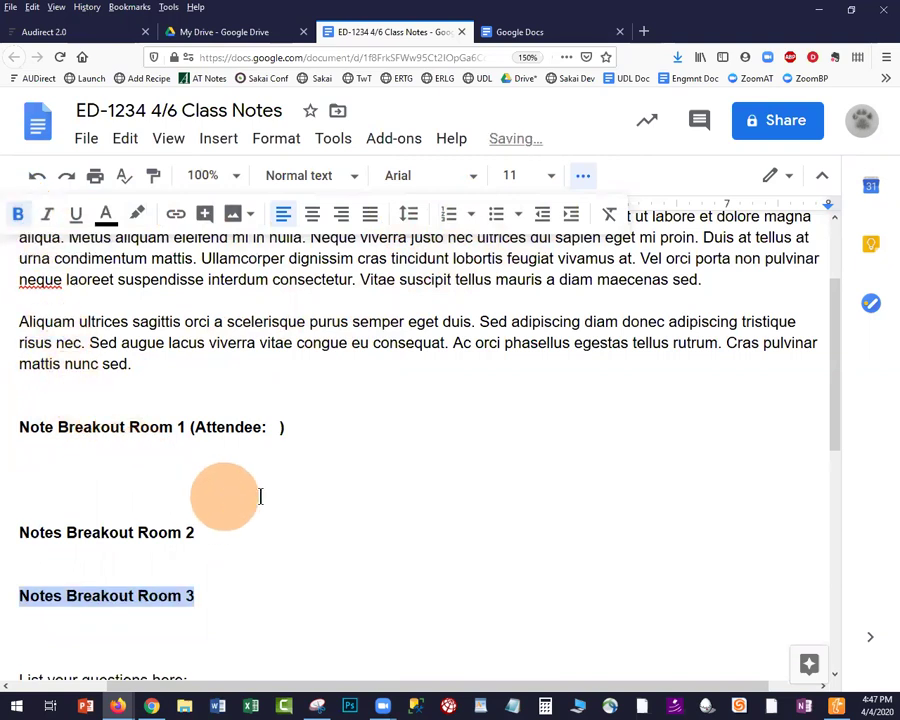
left_click(86, 140)
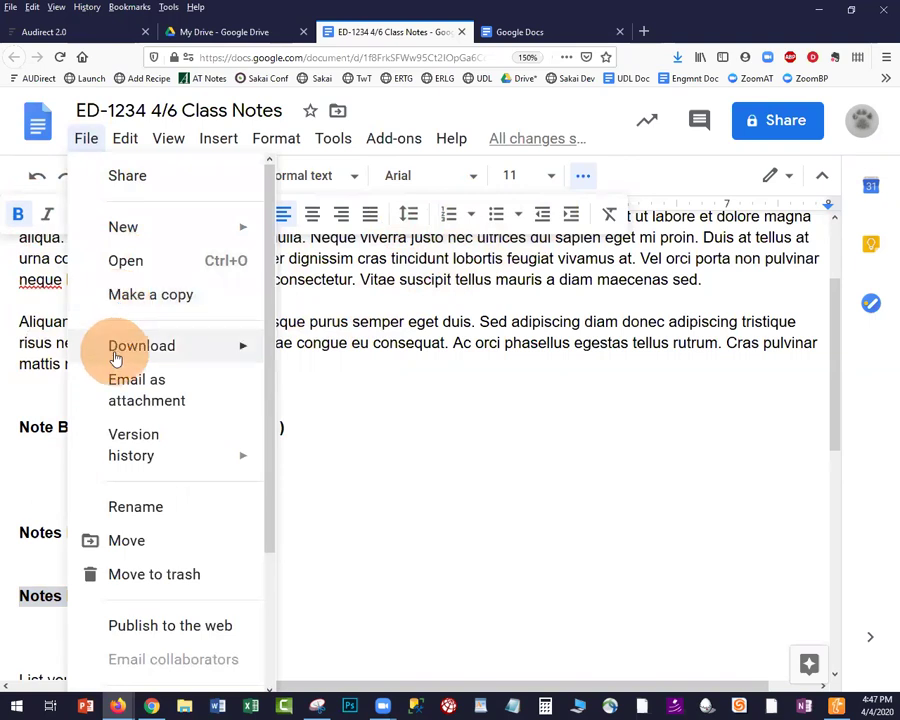
Look over the File > Download formats, then close the menu without downloading
mouse_move(115, 358)
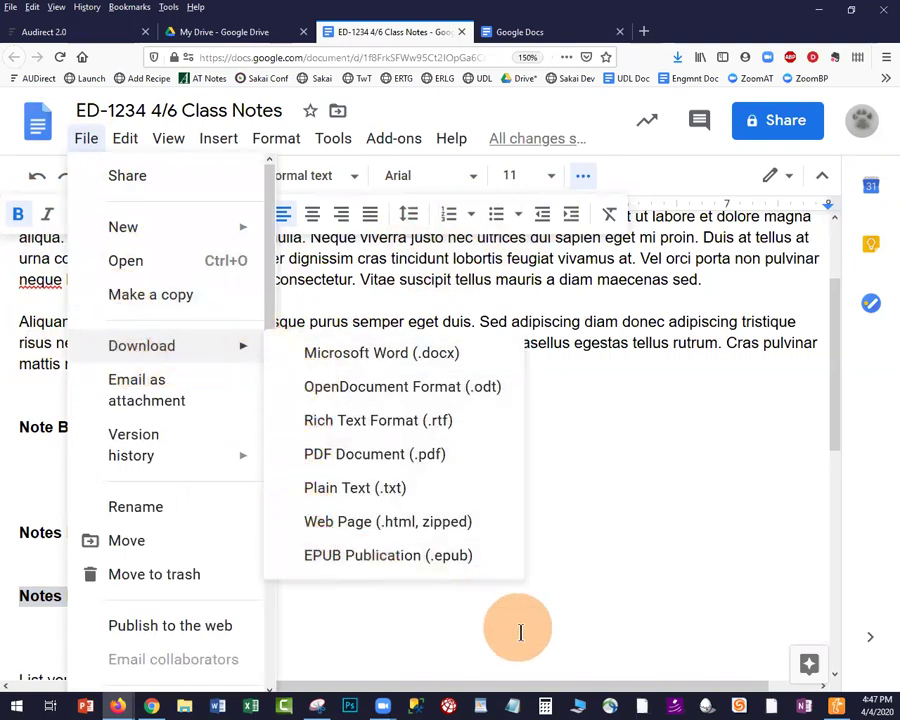
left_click(641, 460)
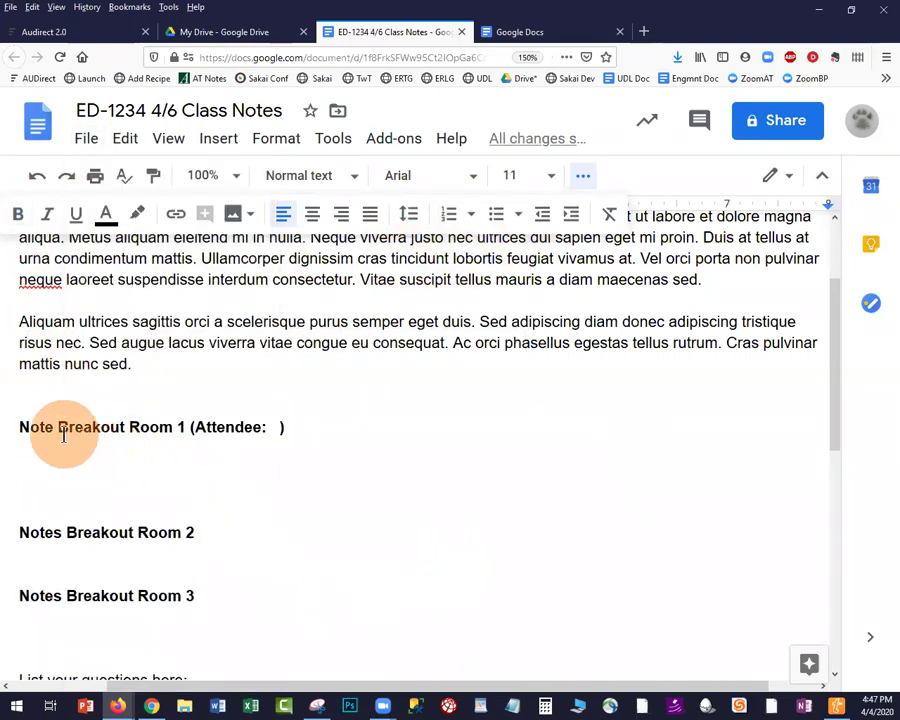
left_click_drag(50, 492, 115, 527)
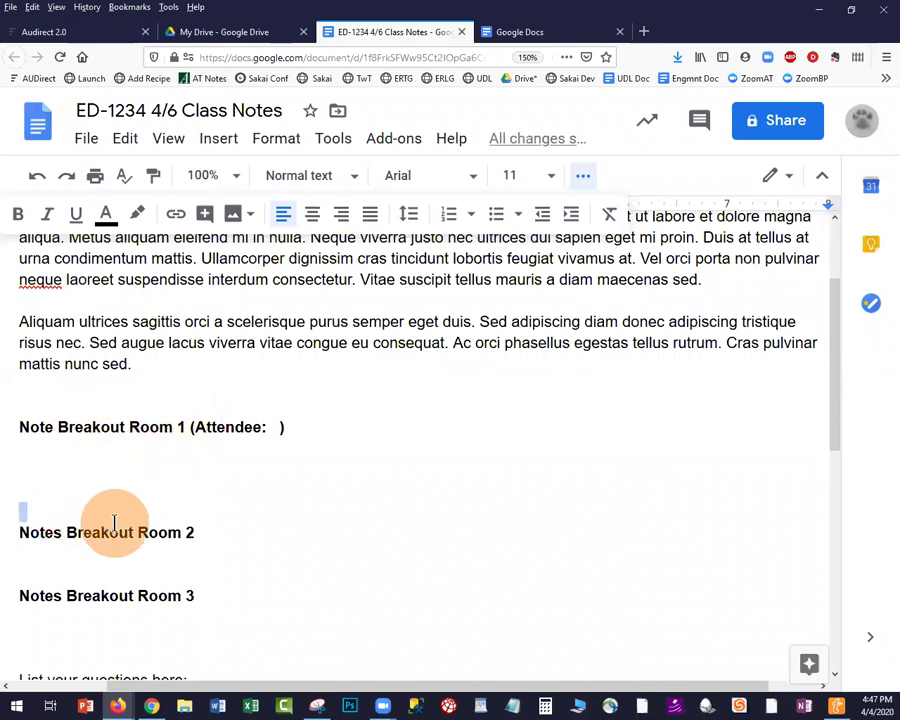